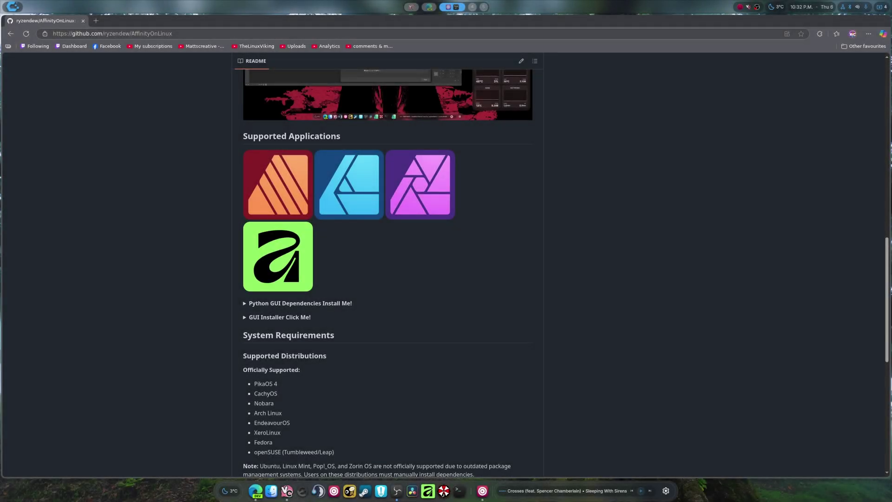
- Copy the recommended curl install command from the README's GUI installer instructions
scroll(458, 288, "up", 12)
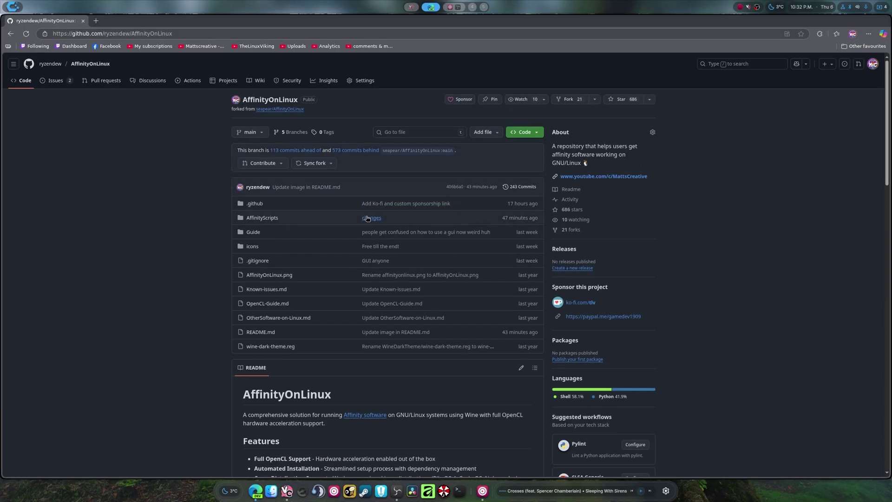
scroll(367, 201, "down", 7)
scroll(366, 200, "up", 2)
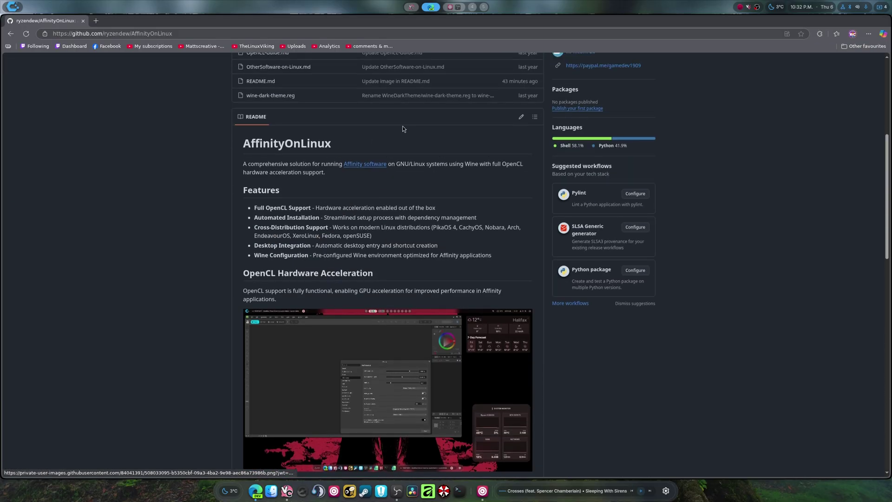
scroll(372, 214, "down", 8)
scroll(375, 225, "down", 2)
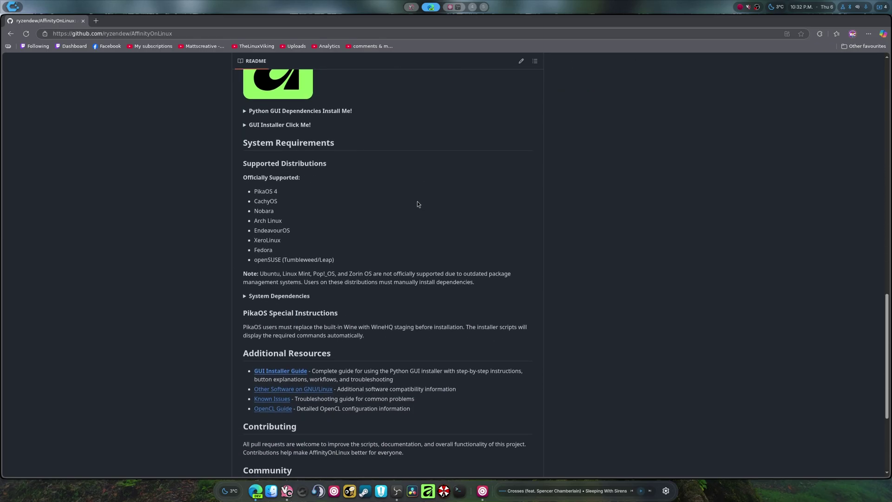
left_click(305, 111)
scroll(381, 271, "up", 1)
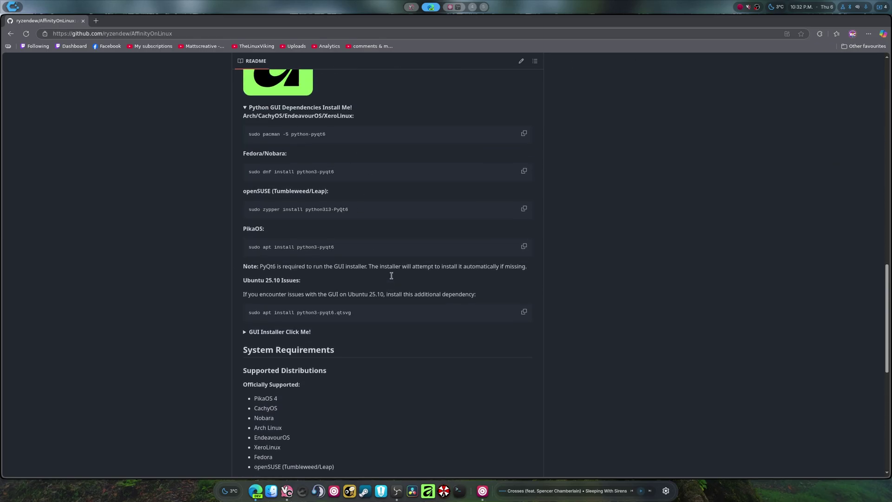
scroll(333, 202, "down", 4)
scroll(333, 201, "up", 4)
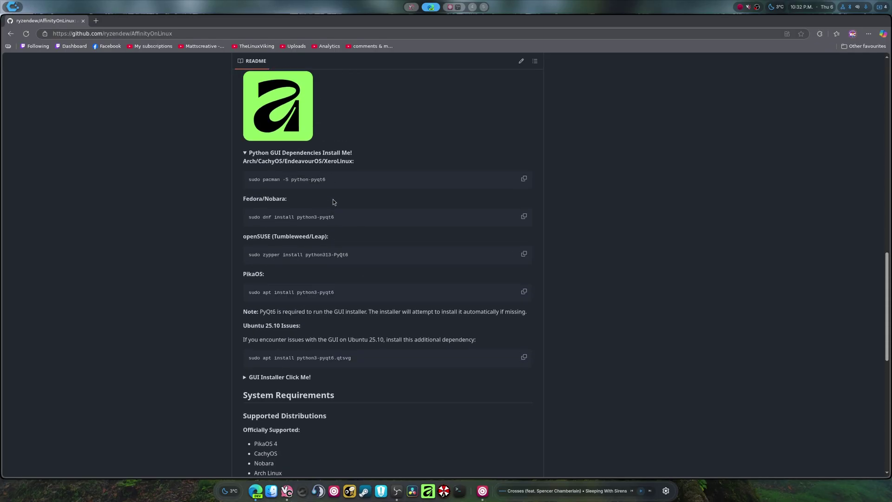
left_click(292, 153)
left_click(290, 168)
scroll(418, 217, "down", 8)
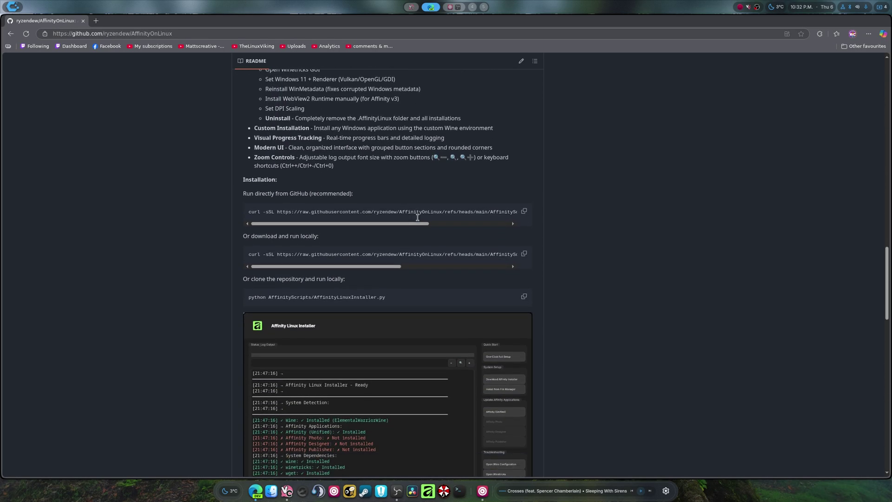
left_click(522, 214)
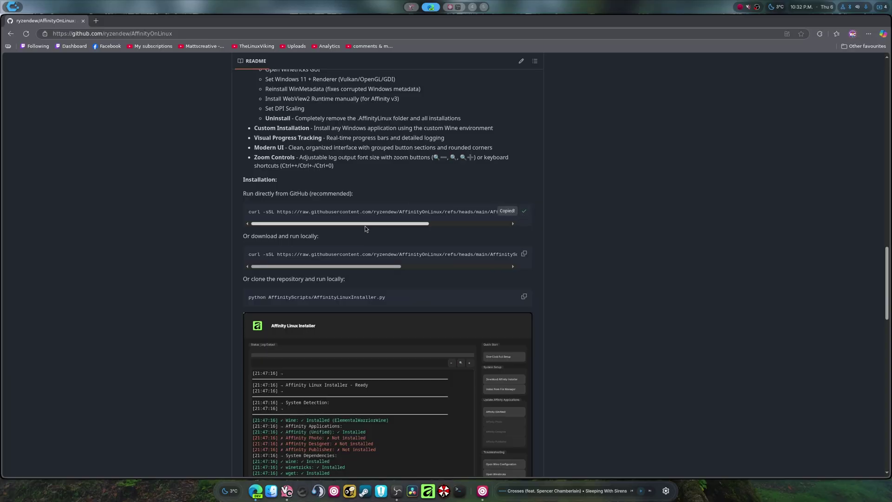
- Expand System Dependencies to list Wine, winetricks, wget, curl, p7zip, tar, jq and zstd
scroll(583, 275, "up", 2)
scroll(527, 259, "down", 20)
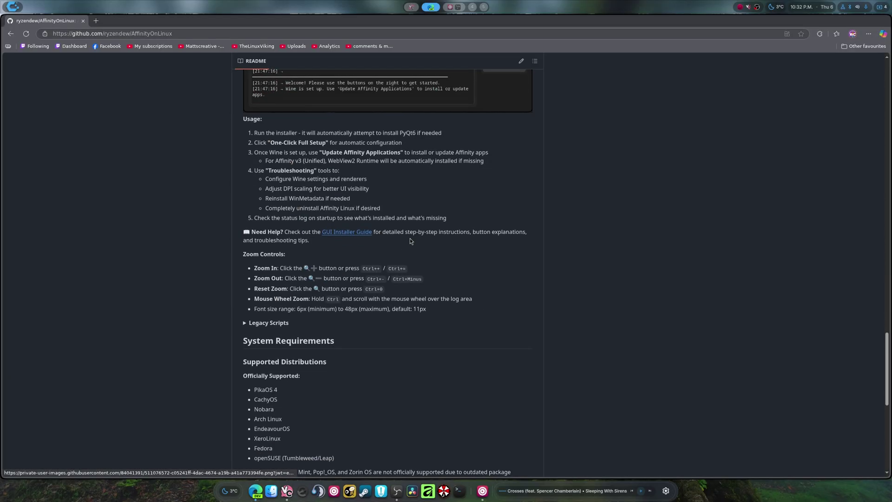
scroll(410, 237, "down", 3)
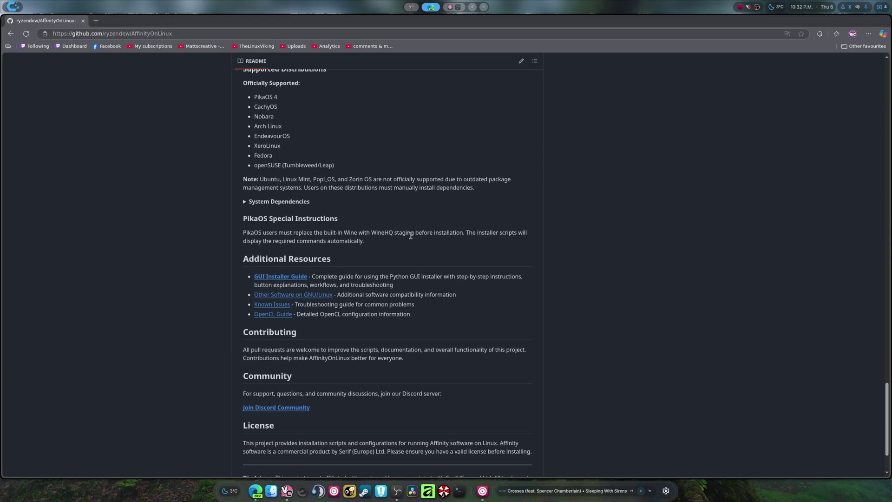
scroll(411, 236, "up", 5)
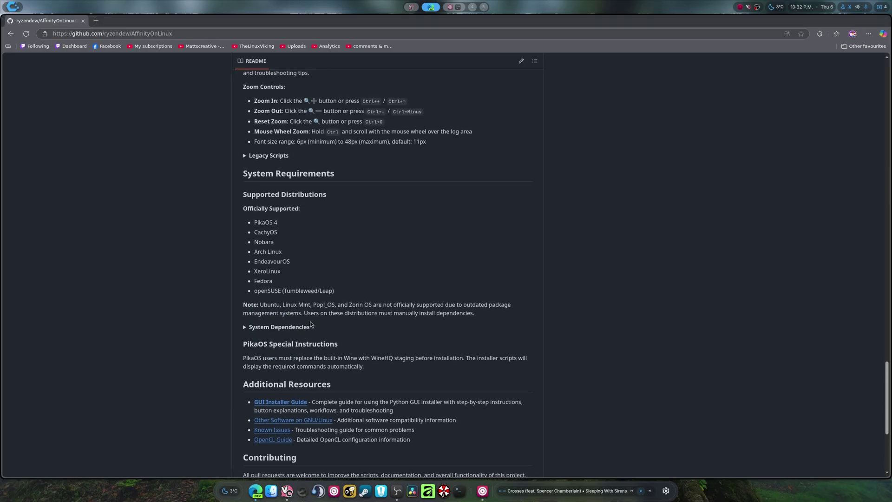
left_click(265, 158)
scroll(420, 265, "down", 7)
scroll(420, 266, "down", 1)
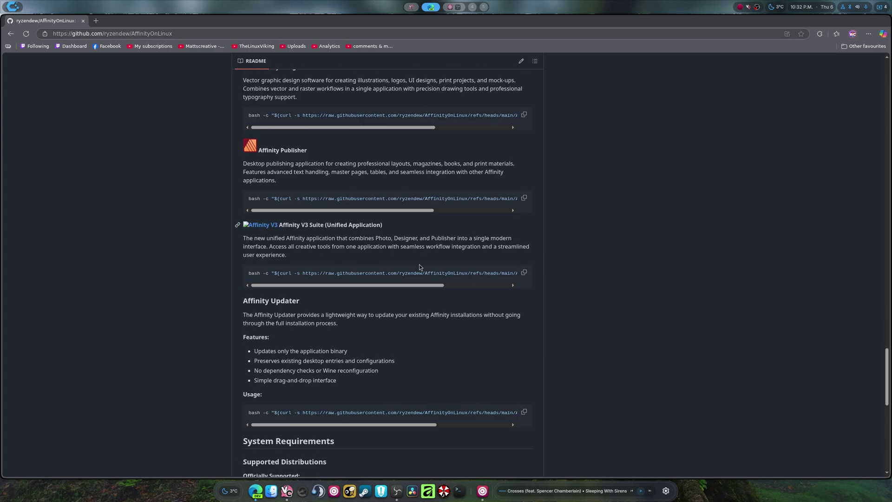
scroll(421, 267, "up", 12)
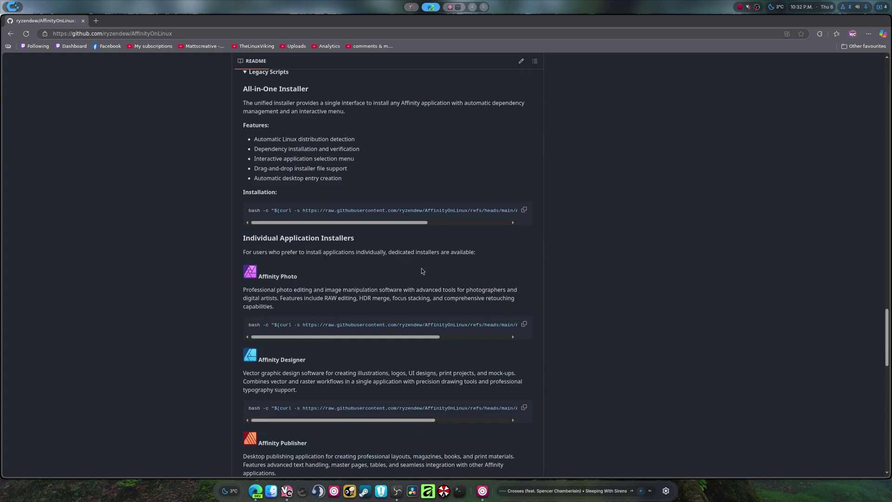
scroll(422, 269, "down", 6)
scroll(321, 300, "down", 2)
scroll(320, 295, "up", 4)
left_click(268, 156)
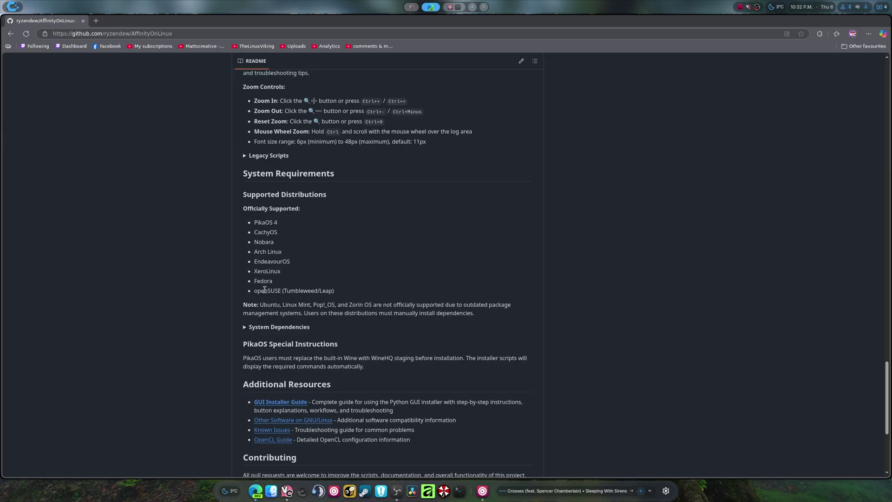
left_click(267, 327)
scroll(264, 279, "down", 2)
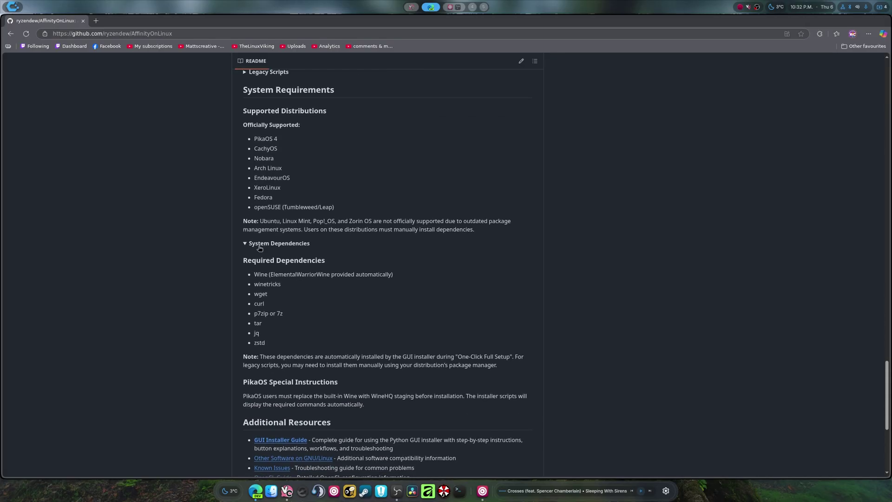
- Move the browser to workspace 1 and run the copied curl install command in a new terminal
left_click_drag(250, 294, 497, 338)
key("super+shift+1")
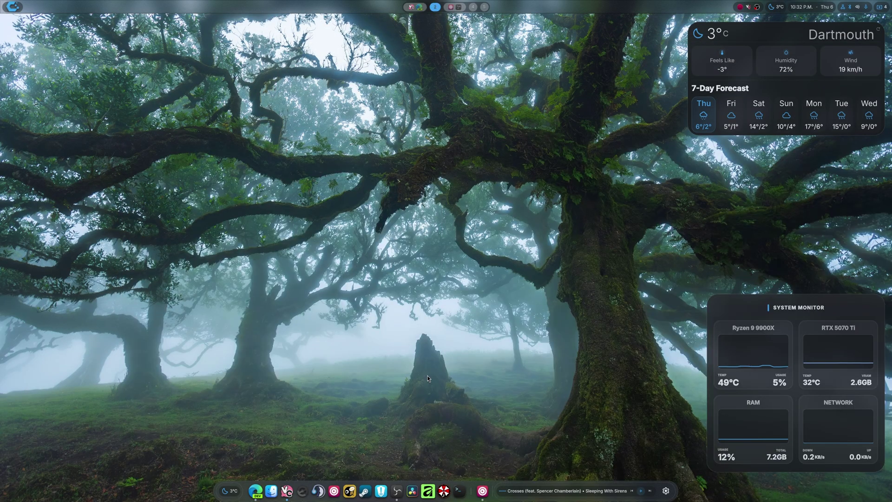
left_click(460, 491)
right_click(293, 210)
left_click(298, 227)
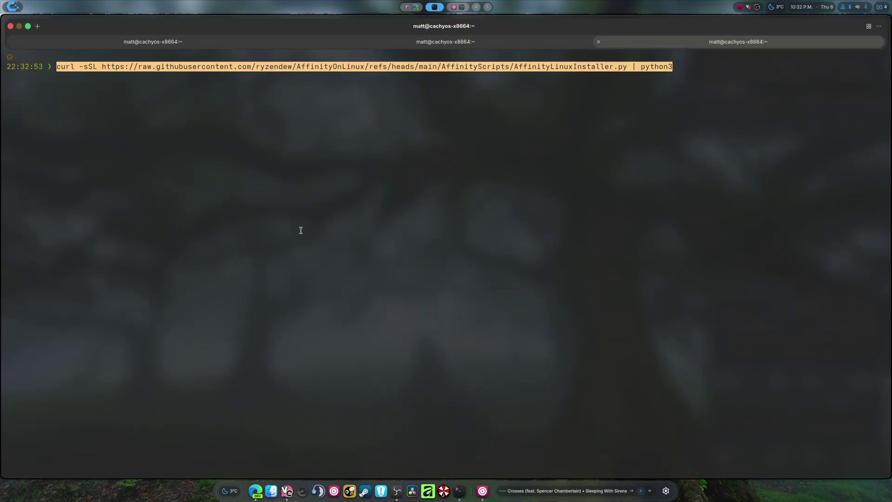
key("Return")
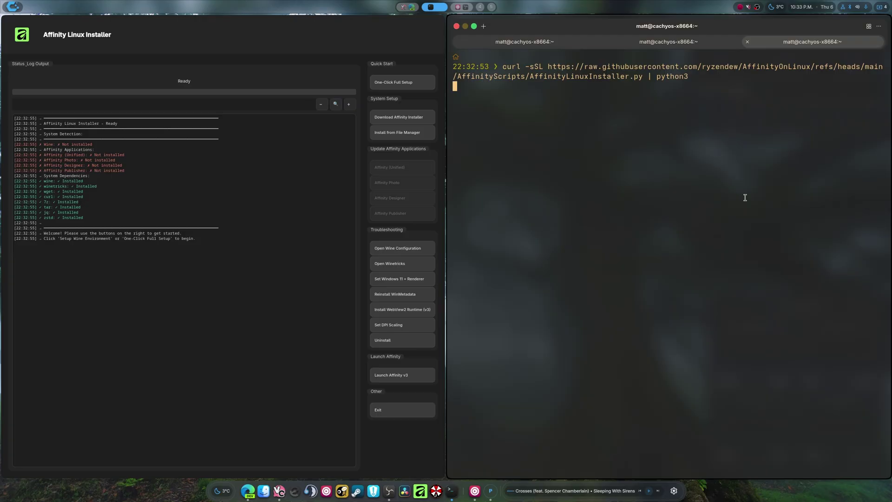
- Try Uninstall and Set DPI Scaling, dismissing the no-directory and Wine-not-set-up notices
left_click(409, 340)
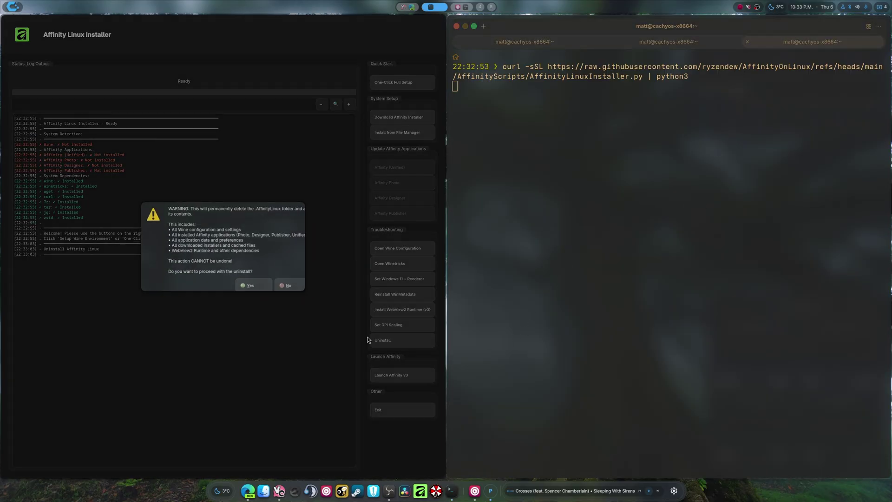
left_click(239, 283)
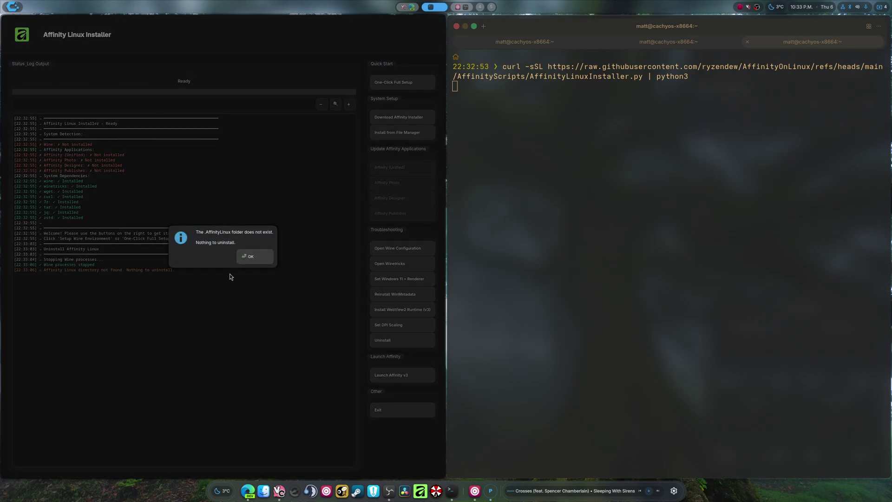
left_click(247, 255)
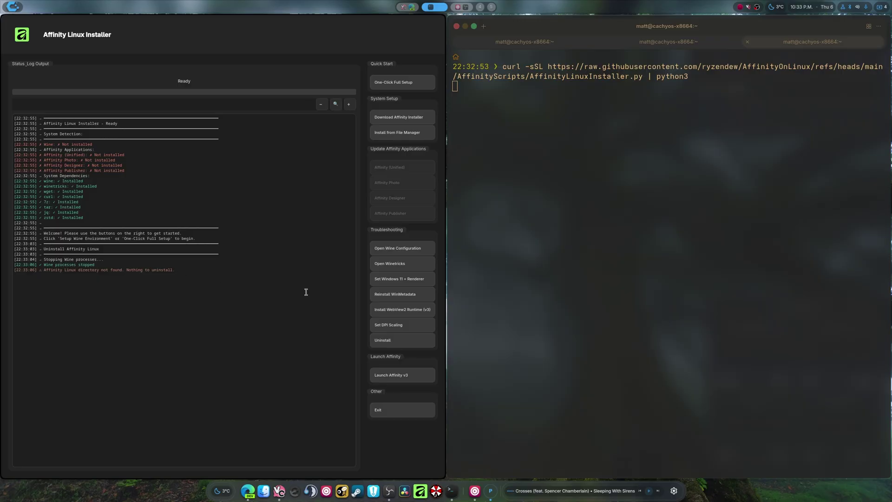
left_click(403, 325)
left_click(279, 256)
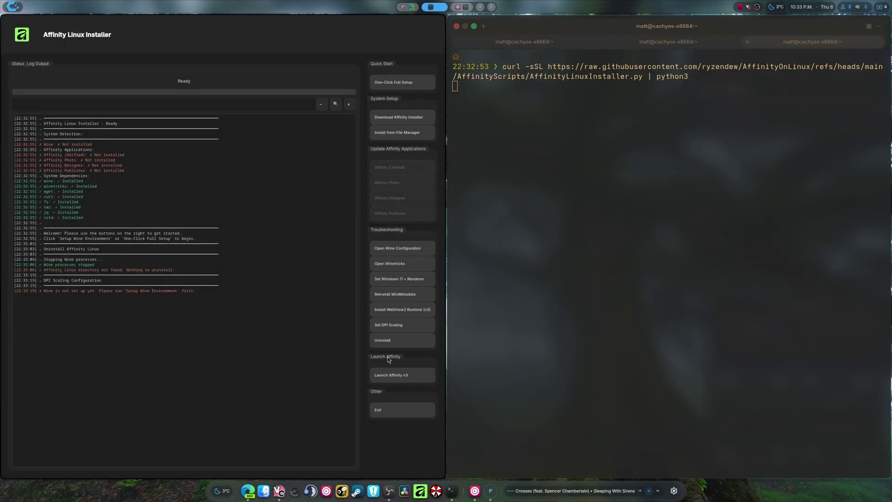
- Start the One-Click Full Setup, which begins installing dotnet35
left_click(382, 81)
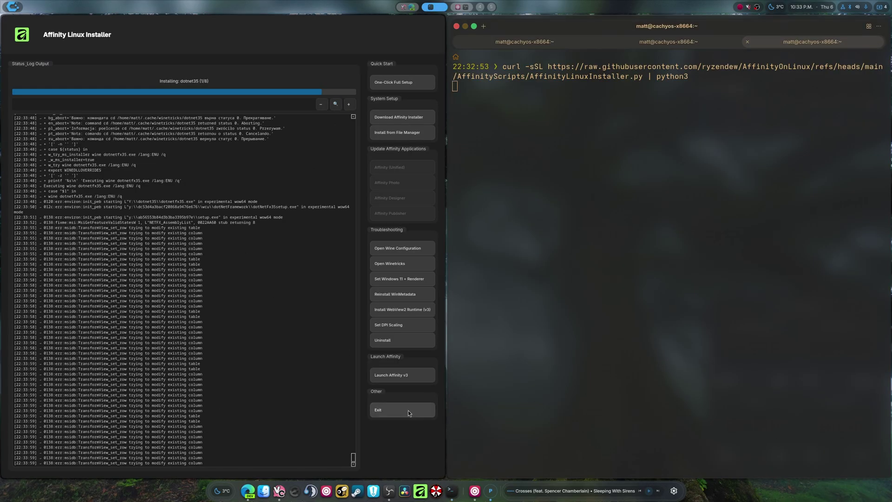
- Inspect the .AffinityLinux folder in Files, select AffinitySetup.log in Home, then close Files
left_click(263, 491)
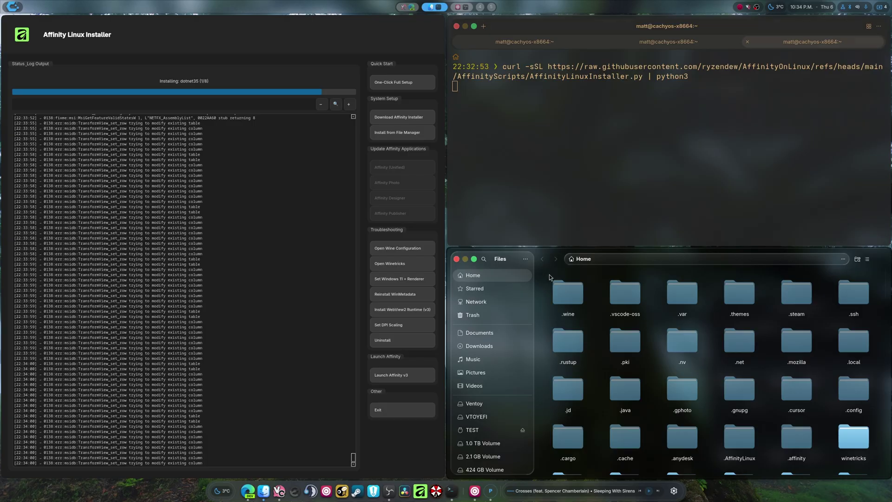
scroll(650, 363, "down", 2)
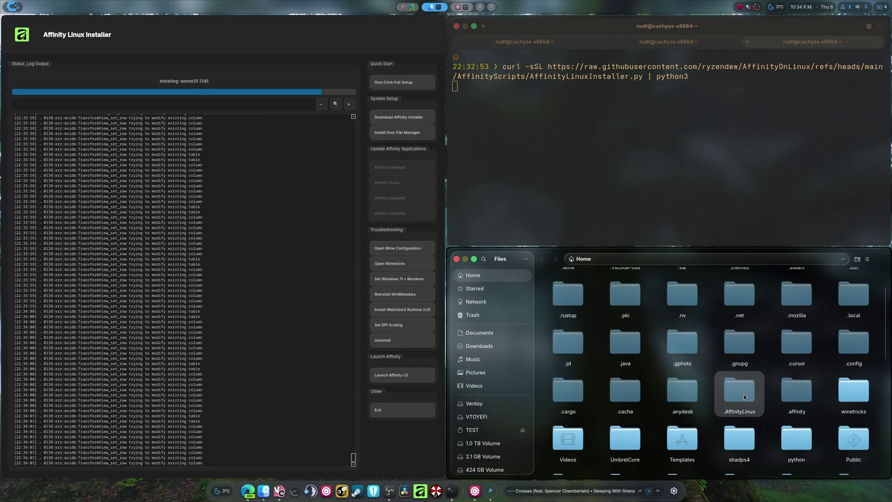
double_click(740, 391)
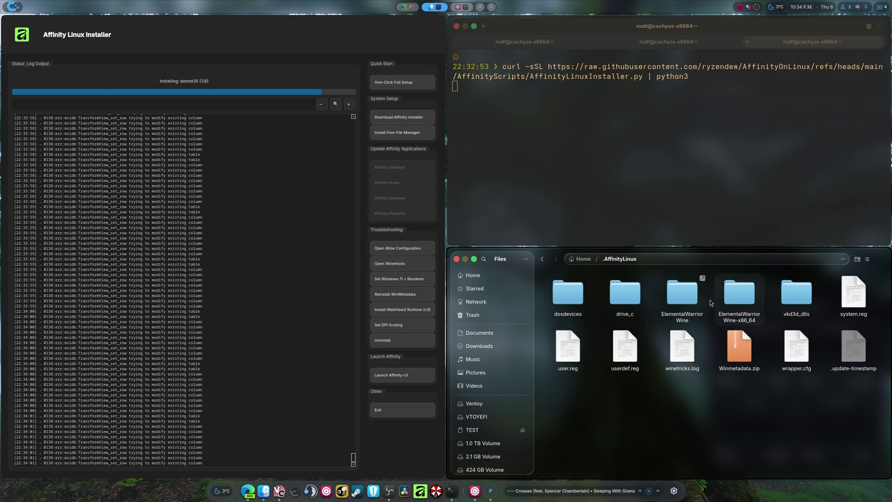
key("alt+Left")
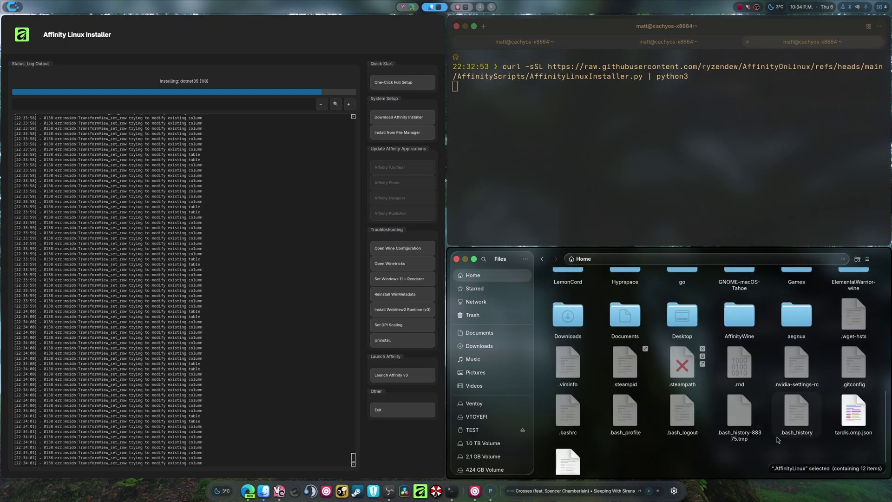
scroll(785, 456, "down", 1)
left_click(559, 445)
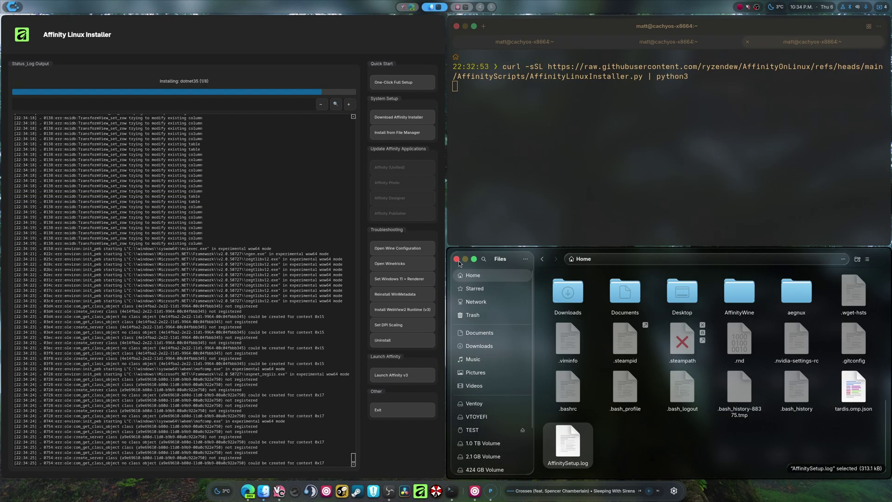
key("ctrl+w")
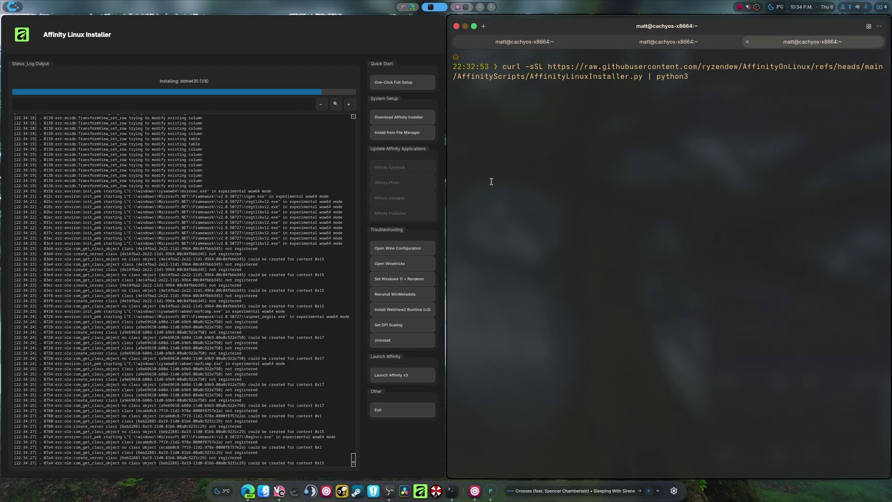
- Enlarge the log text two zoom steps and open the DPI scaling dialog, showing 96 (100%)
left_click(350, 104)
left_click(350, 105)
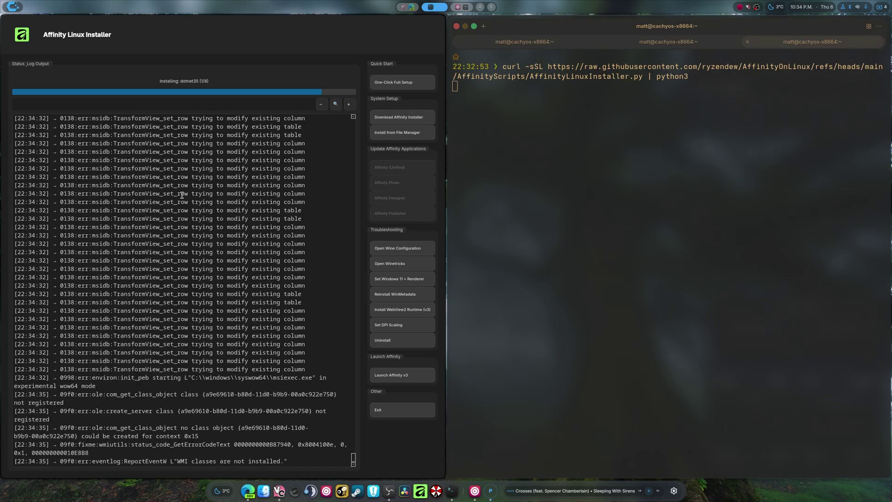
left_click(348, 270)
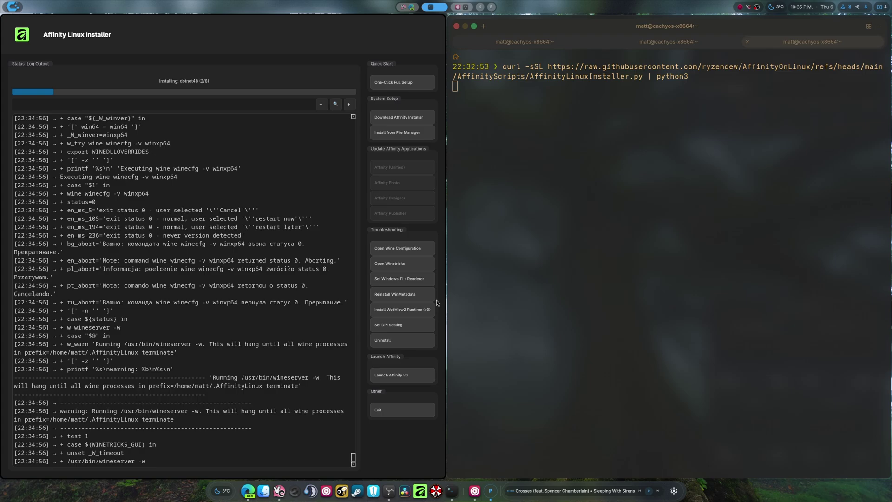
left_click(468, 271)
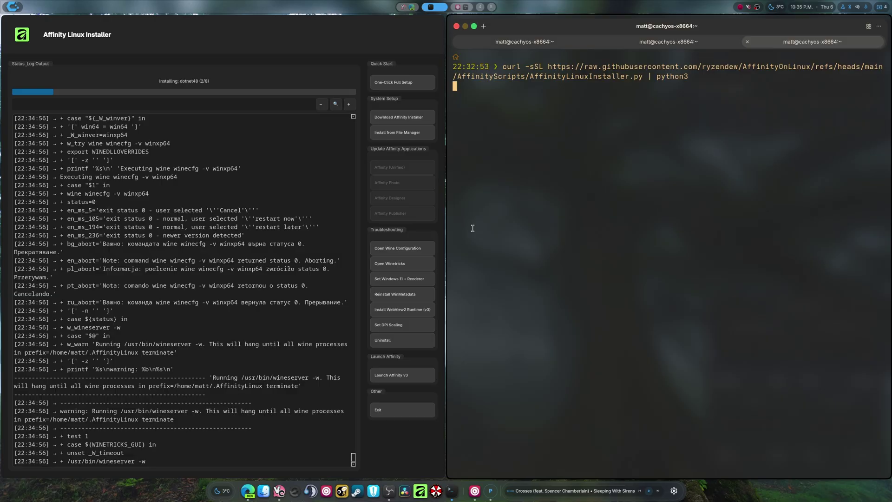
left_click(399, 325)
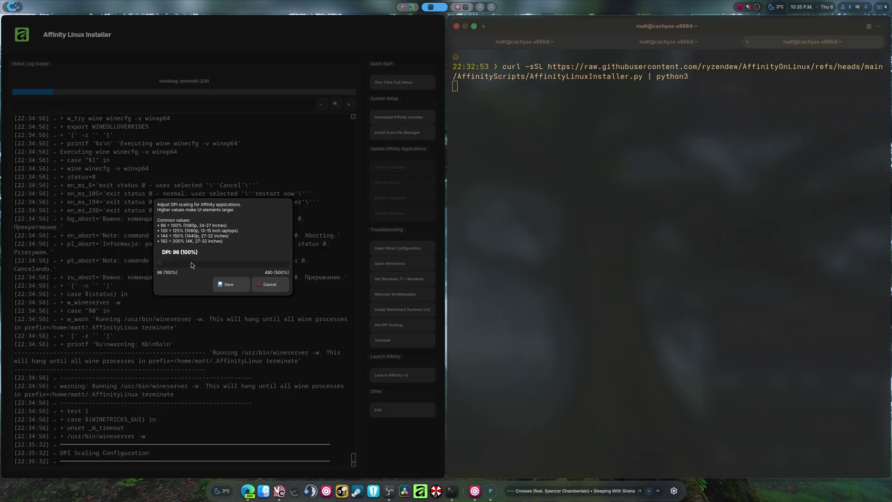
- Cancel the DPI scaling dialog without saving and return focus to the terminal
left_click(262, 284)
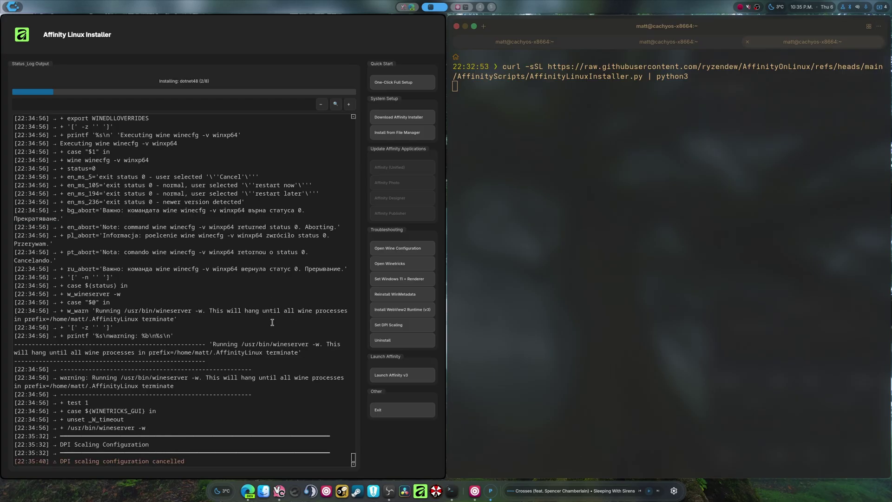
left_click(512, 313)
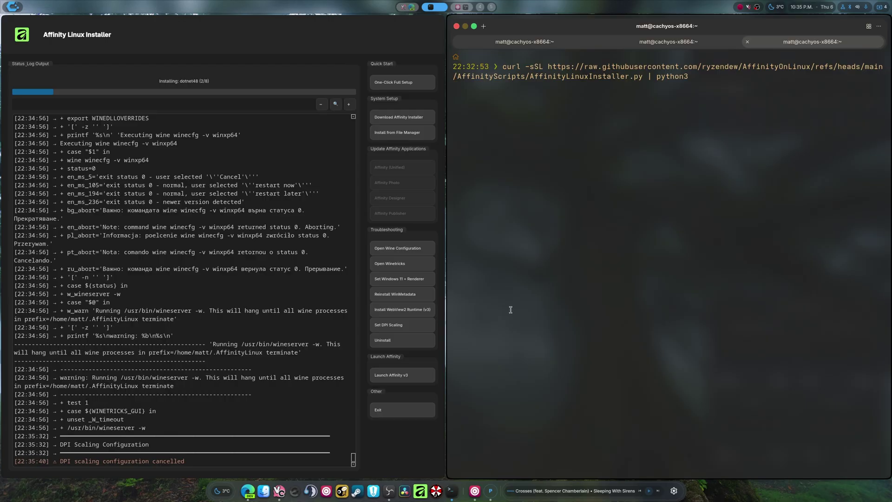
left_click(13, 6)
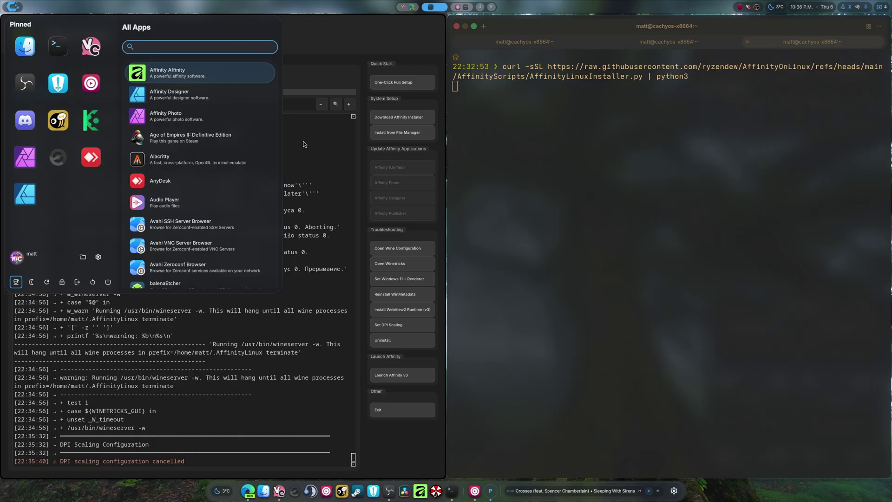
left_click(307, 266)
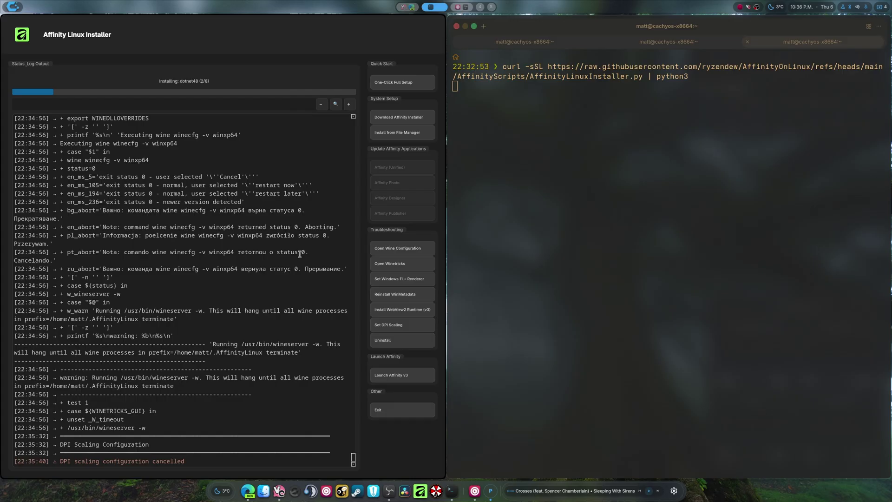
key("super+3")
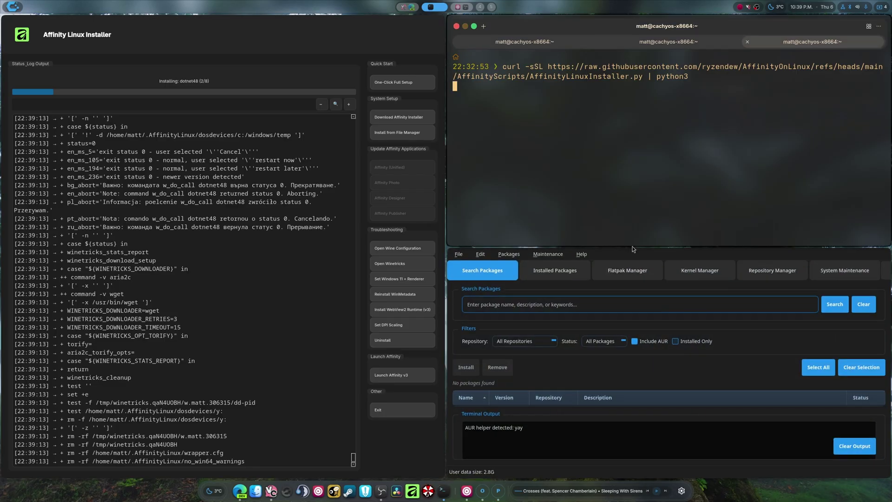
- Search the package manager for 'discord' and select discord, then discord-canary
left_click(604, 305)
type("discord")
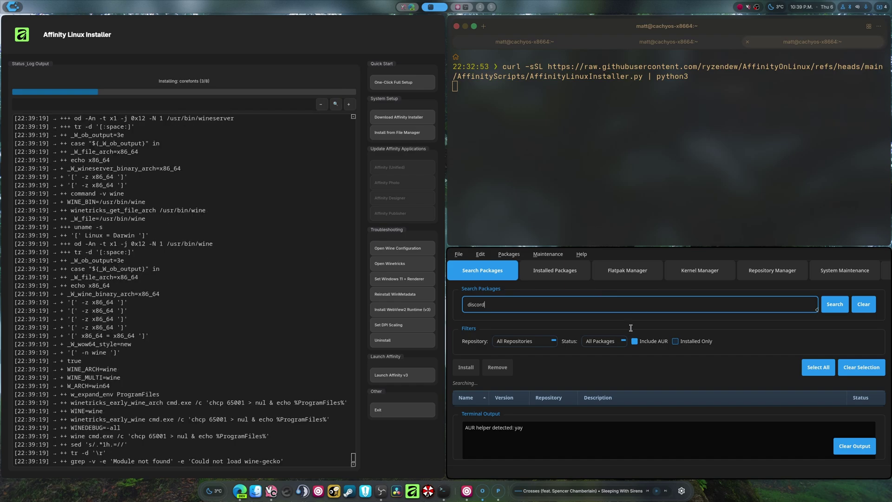
left_click_drag(679, 139, 673, 449)
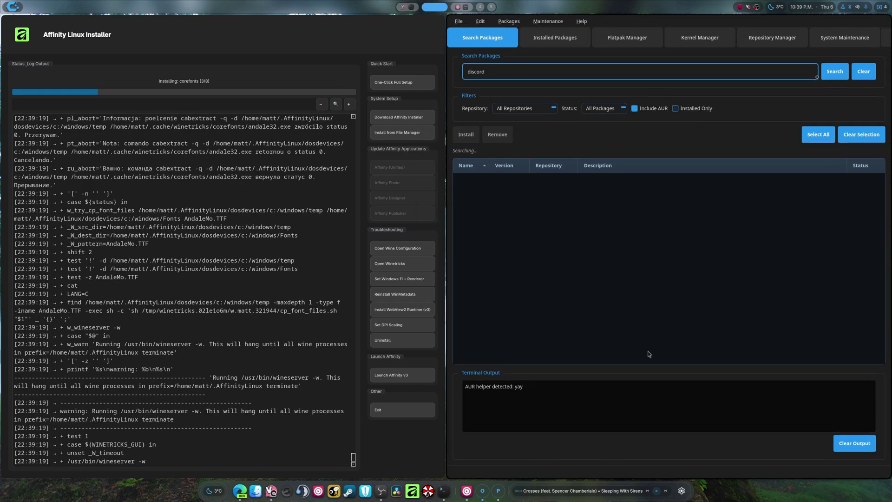
scroll(549, 260, "down", 1)
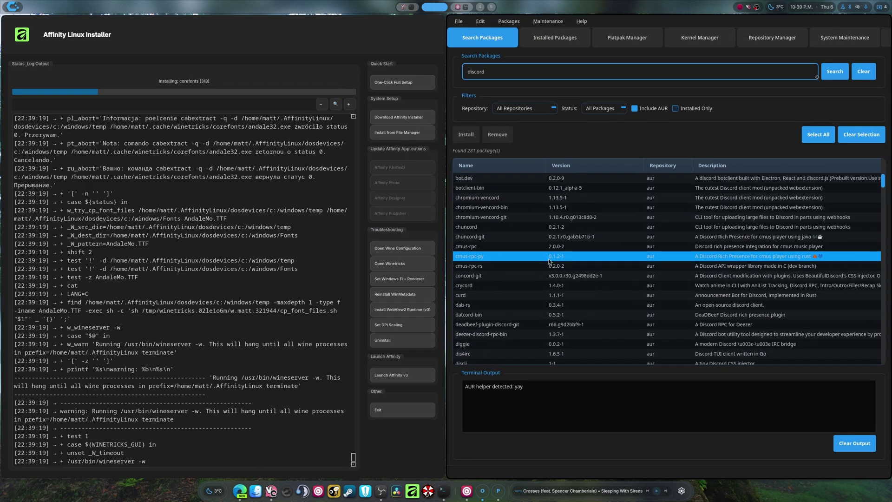
scroll(548, 262, "down", 6)
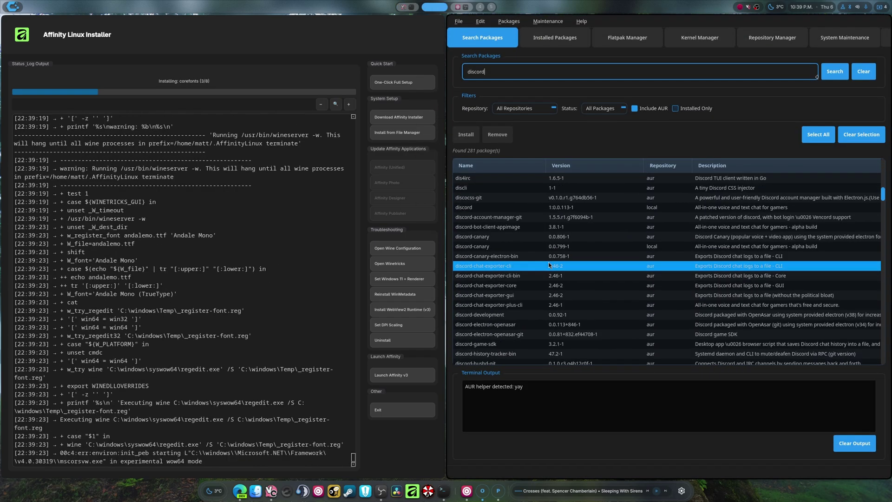
left_click(509, 207)
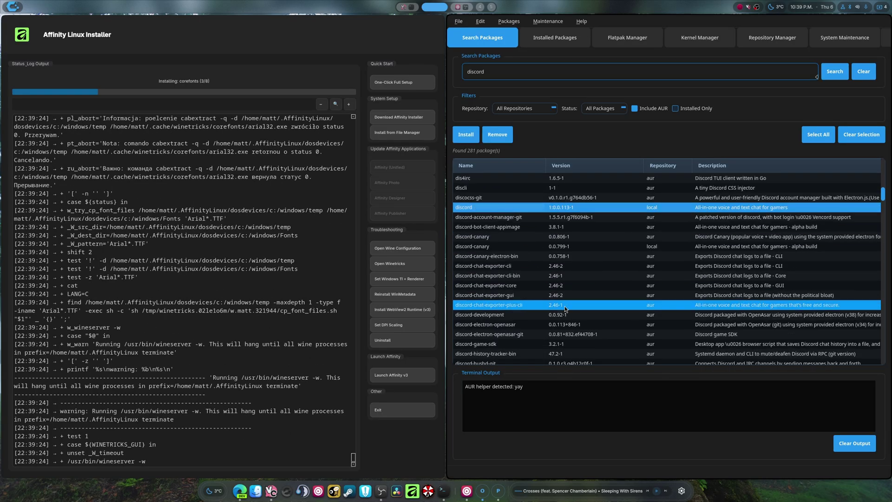
left_click(502, 238)
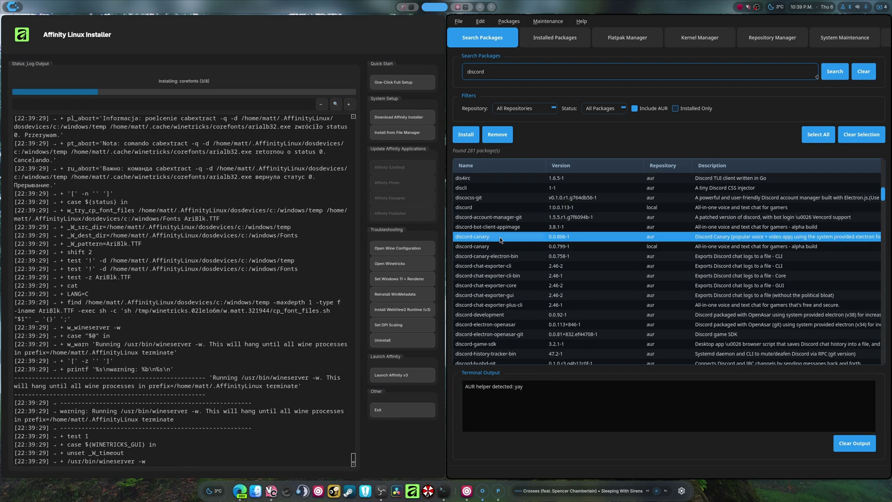
- Browse the rest of the discord results, then quit the package manager
scroll(529, 310, "up", 2)
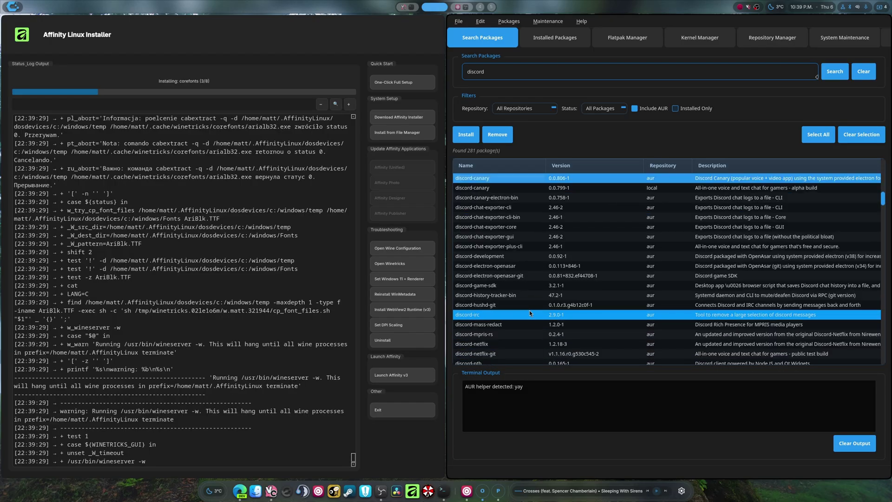
scroll(529, 311, "up", 10)
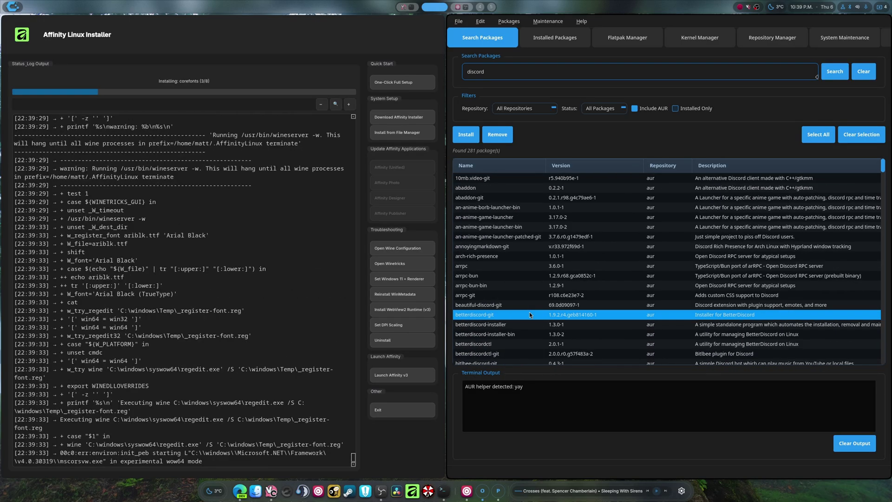
scroll(608, 311, "down", 20)
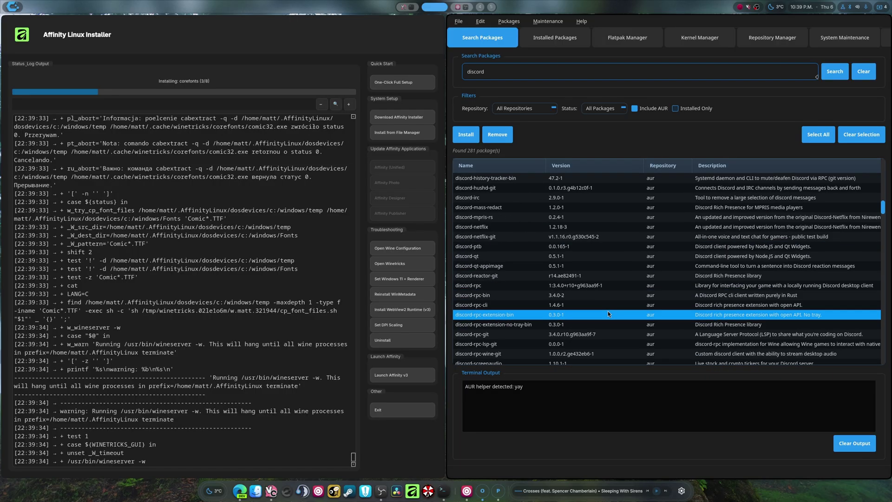
scroll(623, 292, "down", 15)
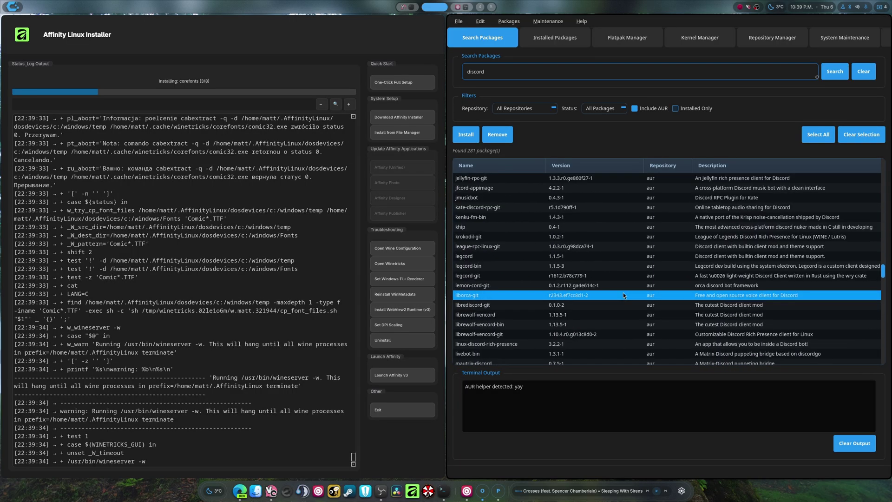
scroll(623, 293, "down", 6)
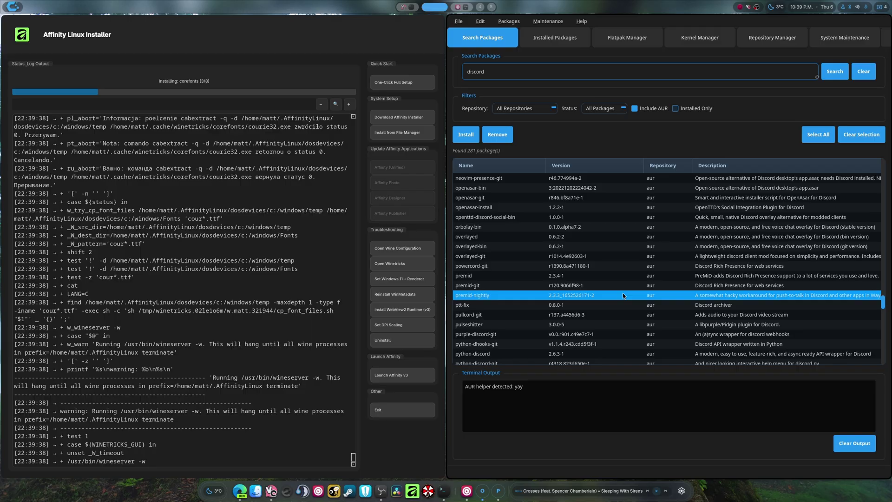
scroll(623, 292, "down", 4)
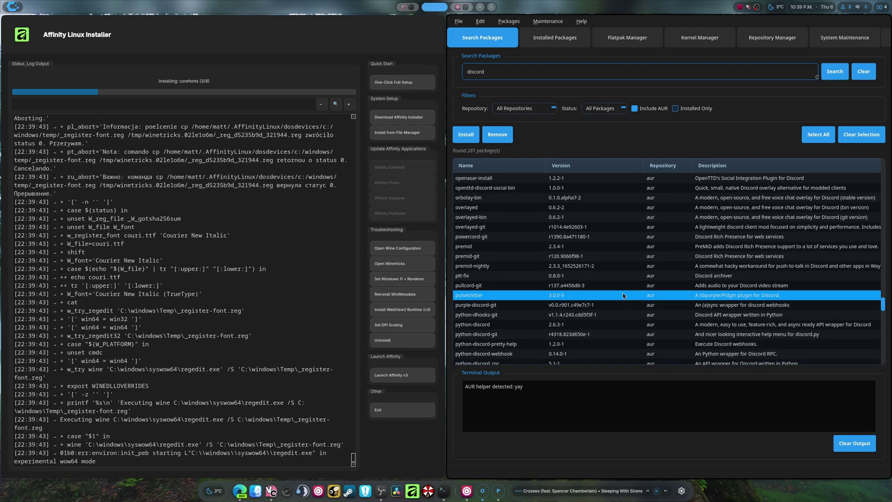
scroll(623, 293, "down", 8)
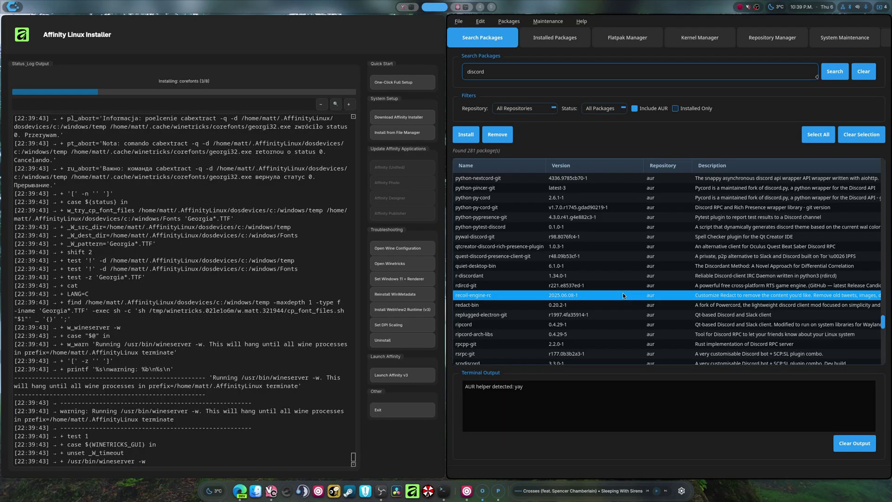
scroll(622, 294, "down", 12)
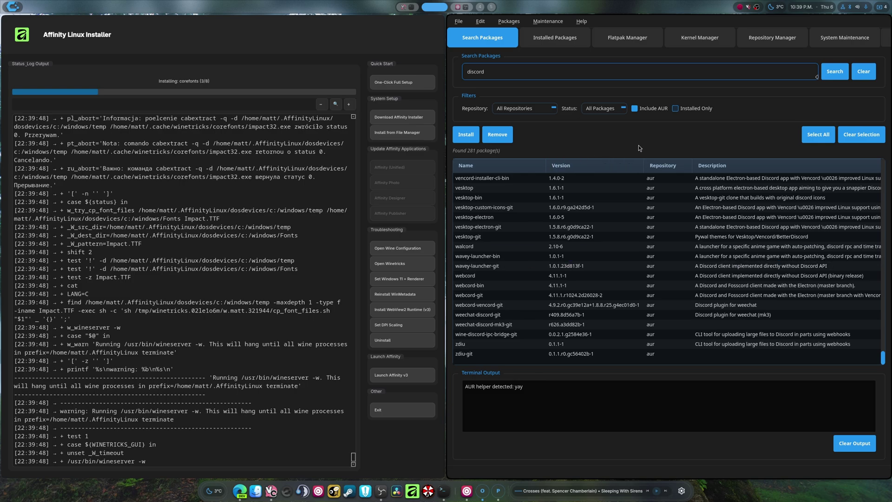
key("ctrl+q")
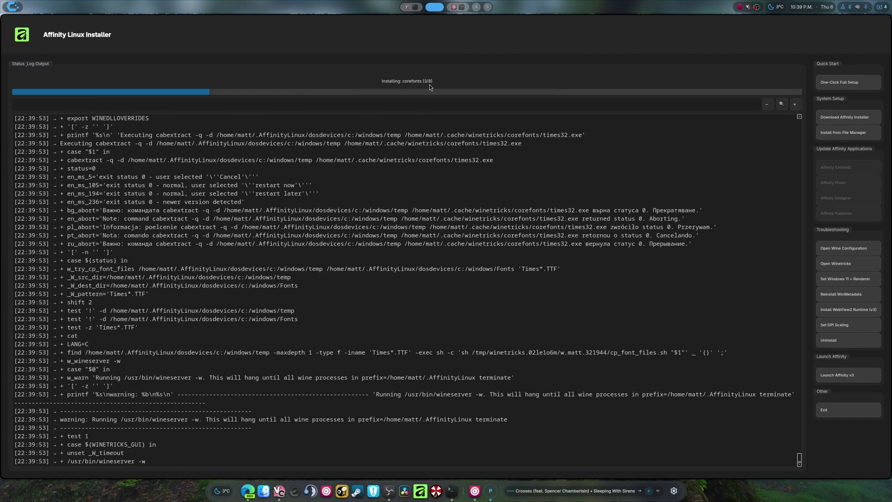
- Tile the terminal beside the installer and briefly highlight the Verdana line while setup finishes
key("super+s")
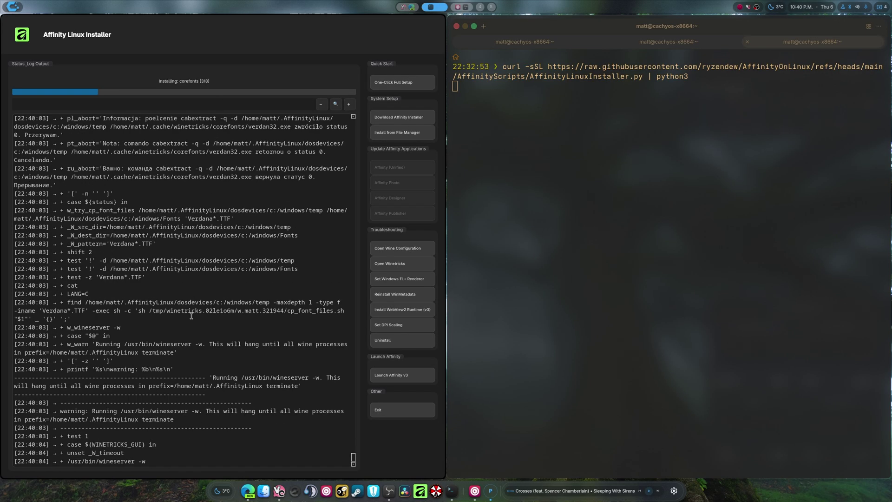
left_click_drag(157, 244, 81, 242)
left_click(144, 283)
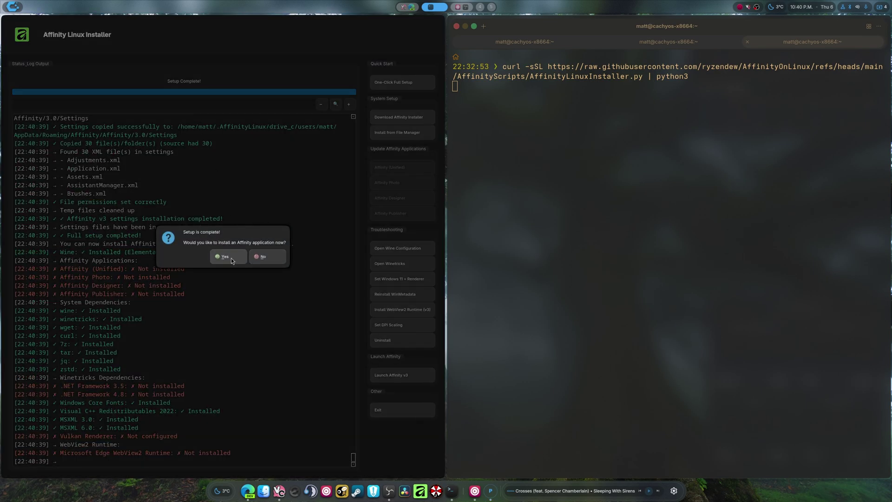
- Install Affinity (Unified) now, downloading its installer automatically from Affinity Studio
left_click(230, 258)
left_click(216, 267)
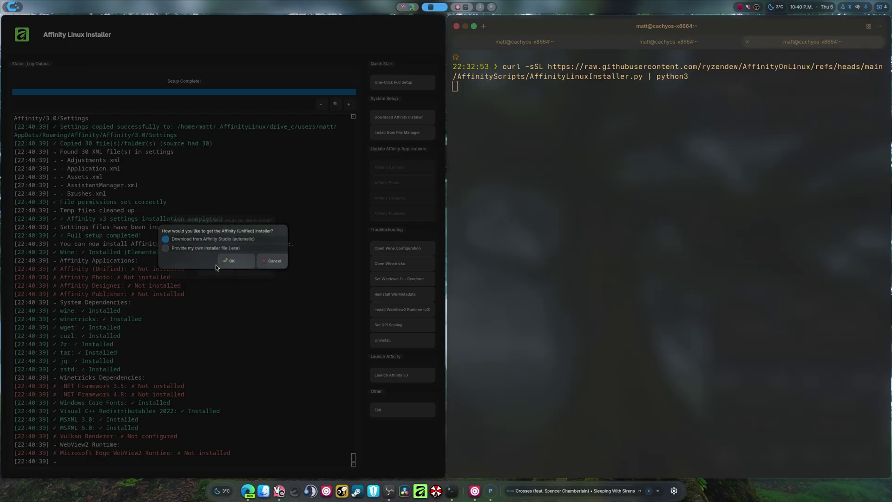
left_click(231, 260)
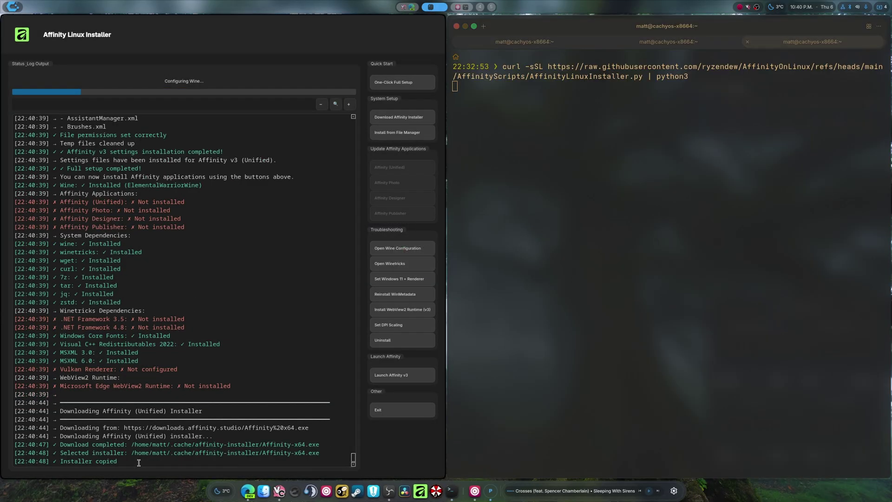
left_click_drag(120, 461, 133, 458)
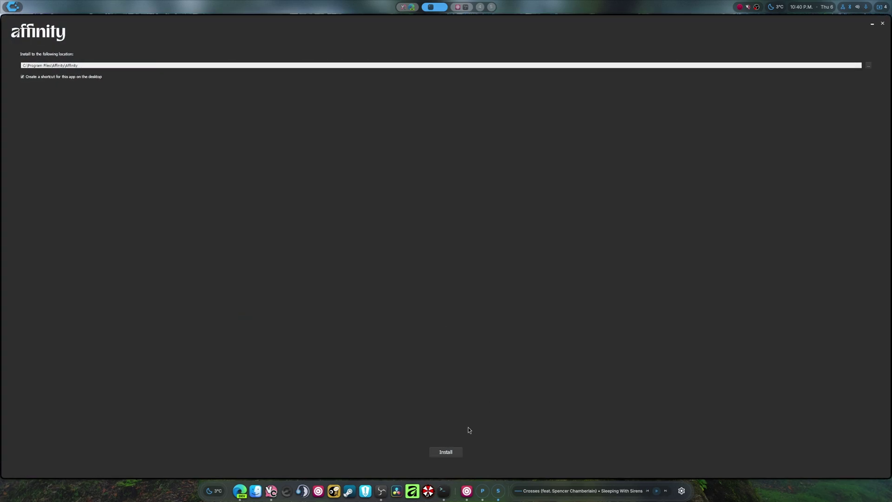
- Install Affinity to the default location and dismiss the setup-completed message
left_click(444, 452)
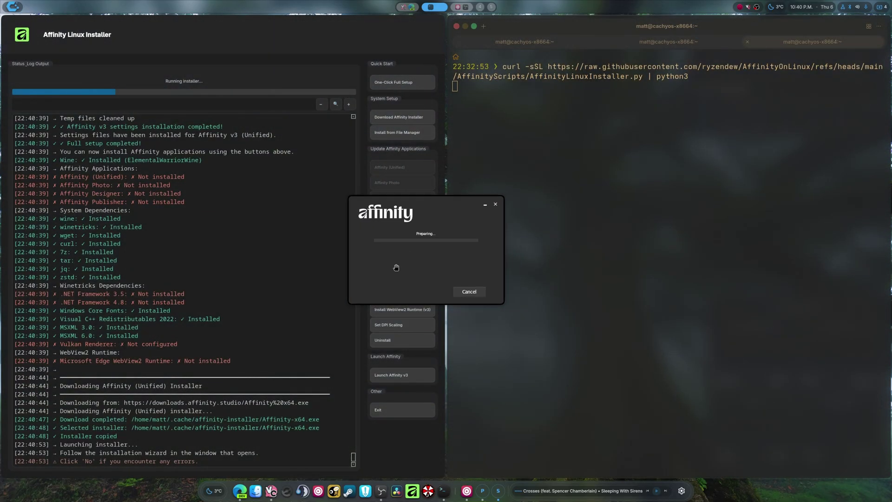
left_click_drag(409, 258, 165, 287)
left_click(238, 310)
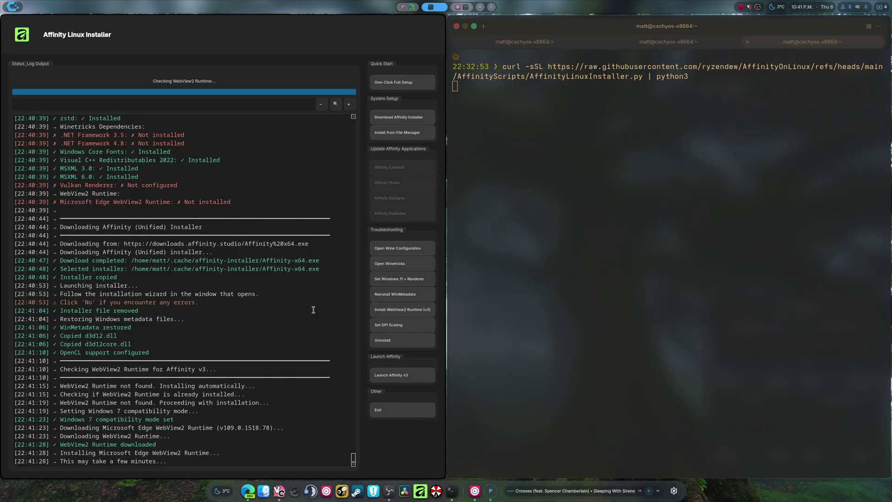
- Move the WebView2 Runtime download window to the left over the installer log
left_click_drag(417, 259, 156, 271)
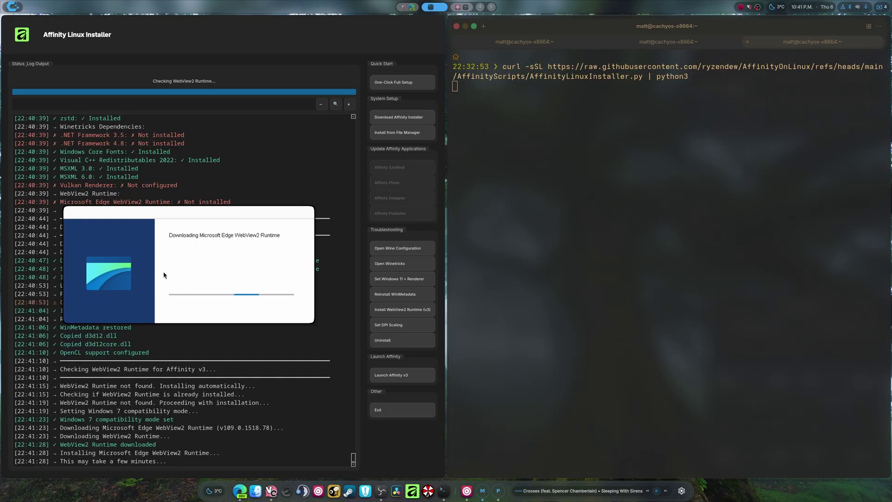
left_click_drag(163, 275, 168, 335)
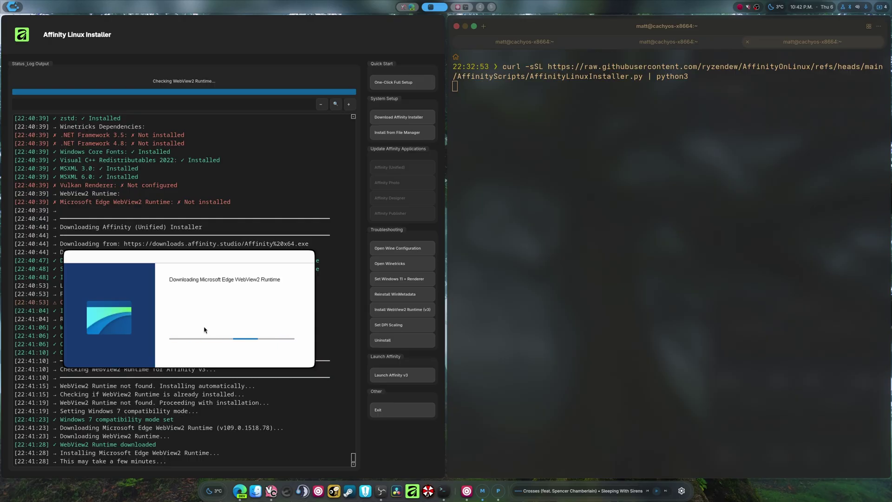
- Open the shell settings and browse Time & Date, Keyboard & Language, Sound and Power
left_click(682, 491)
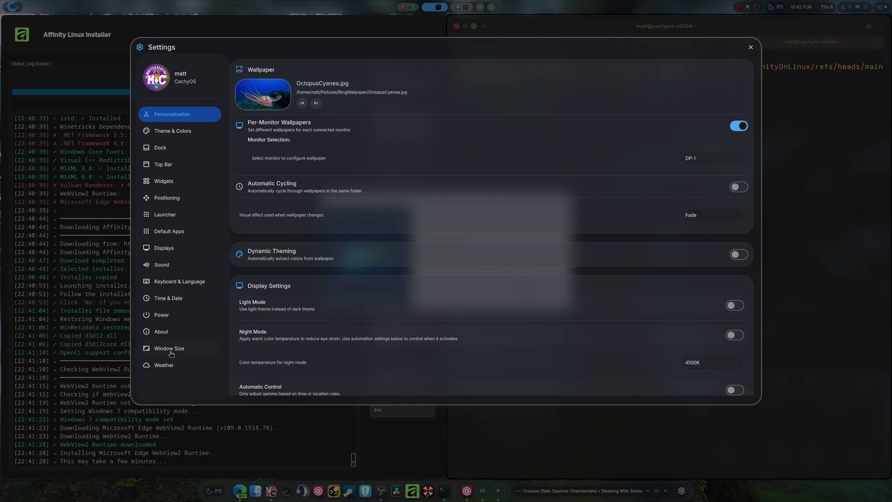
left_click(170, 302)
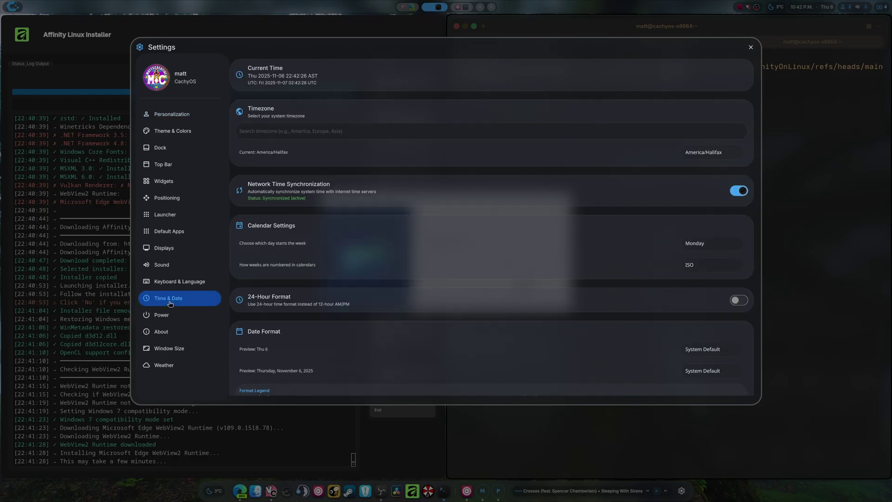
left_click(173, 284)
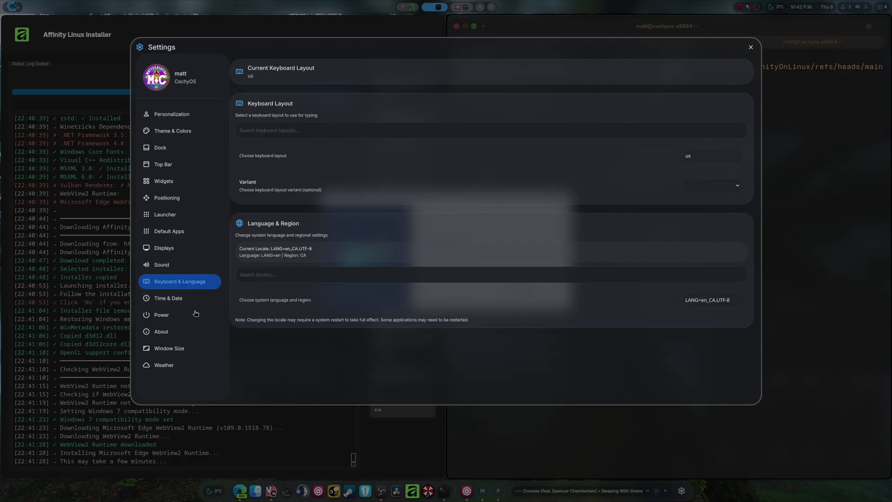
left_click(161, 266)
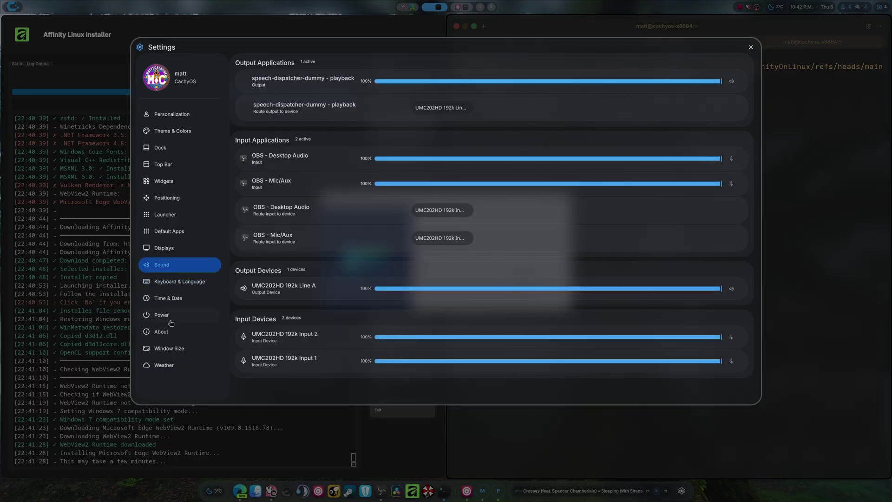
left_click(161, 318)
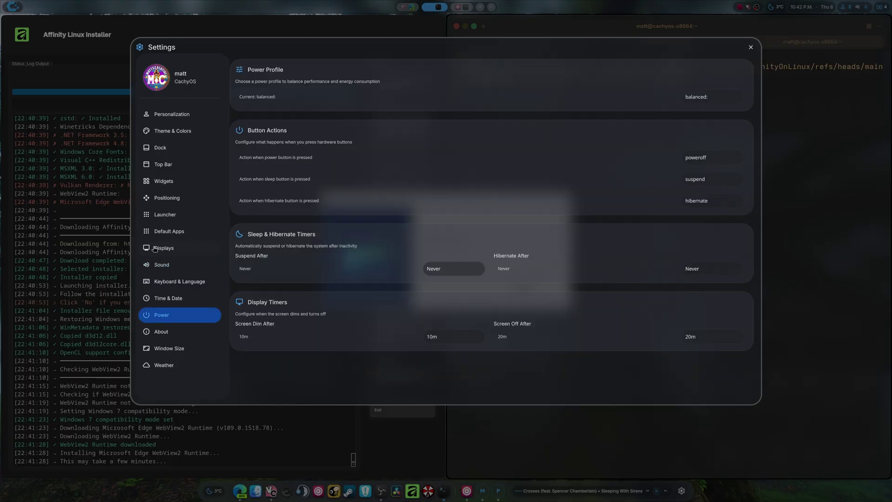
- Set Theme & Colors to Auto for wallpaper-based dynamic colours, then close Settings
left_click(164, 131)
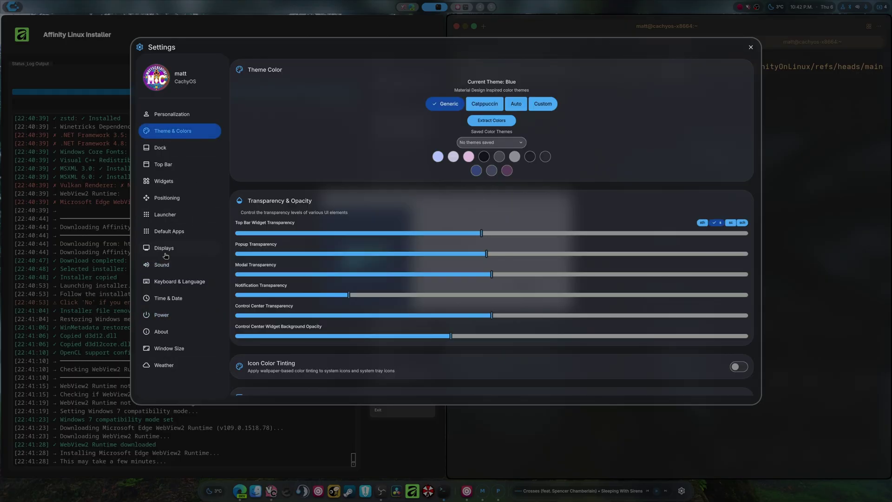
left_click(515, 105)
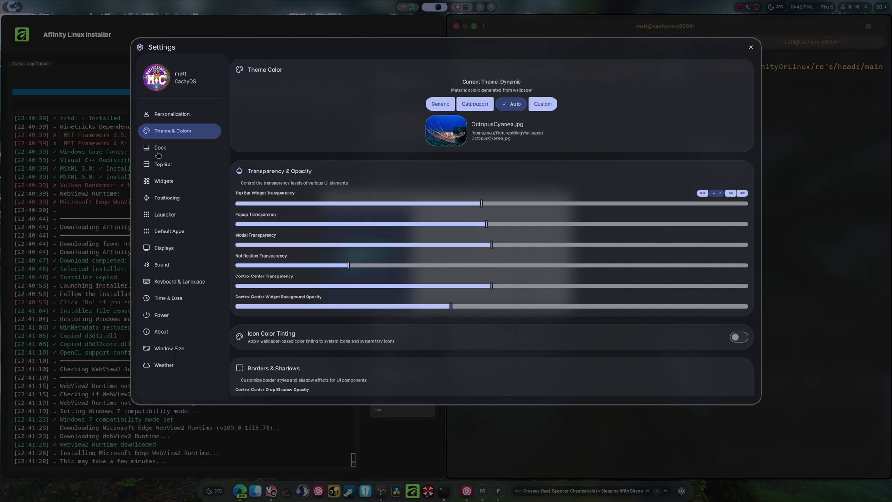
left_click(751, 47)
left_click(11, 8)
left_click(13, 7)
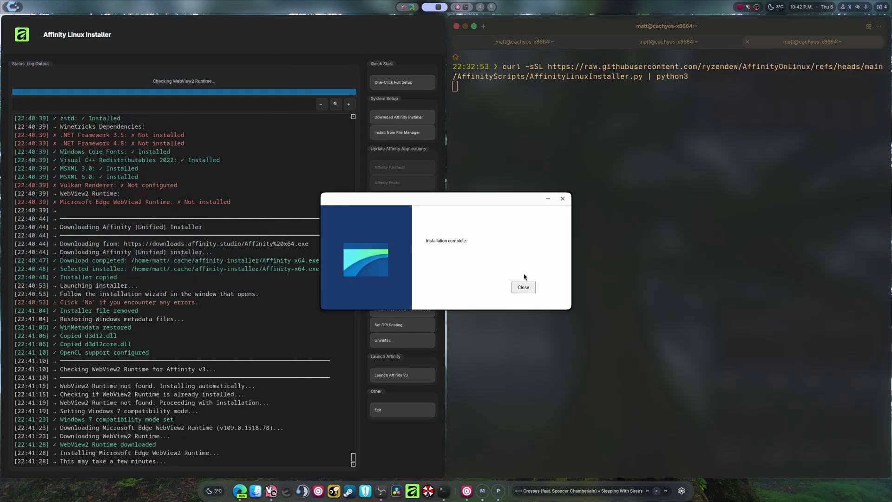
- Dismiss the WebView2 completion messages, then save DPI scaling at 116 (120%) and confirm
left_click(523, 287)
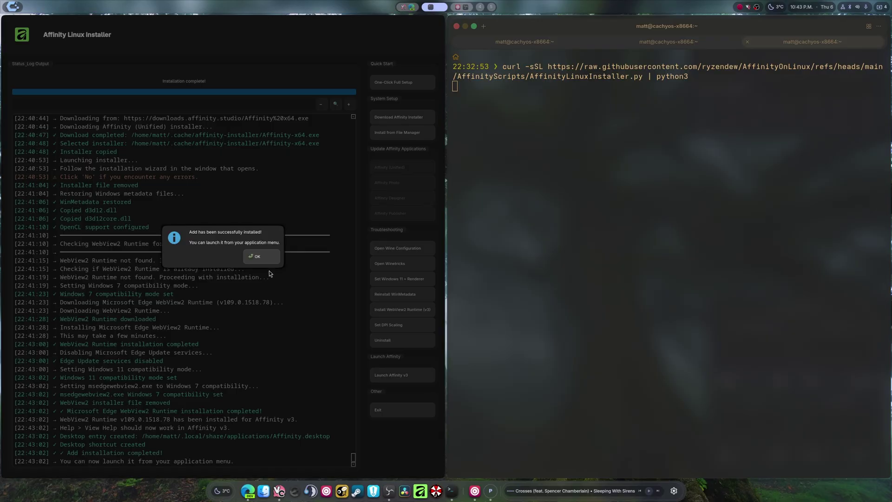
left_click(254, 256)
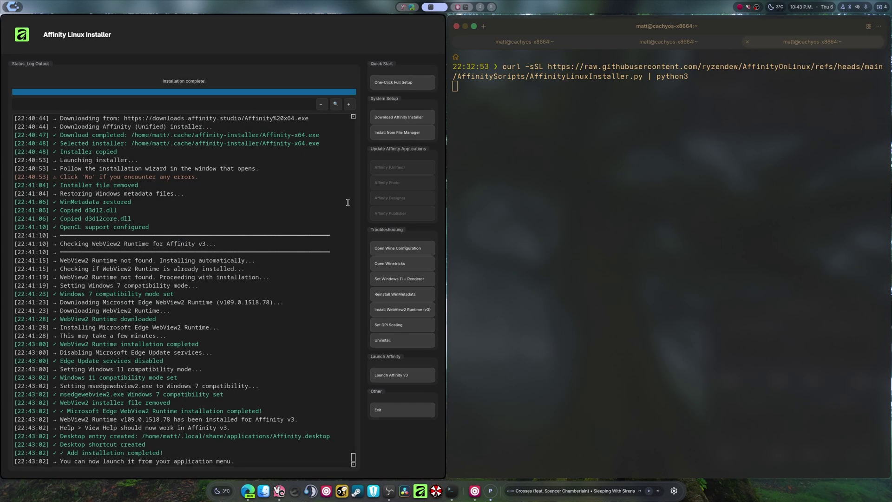
left_click(390, 325)
left_click_drag(165, 266, 166, 266)
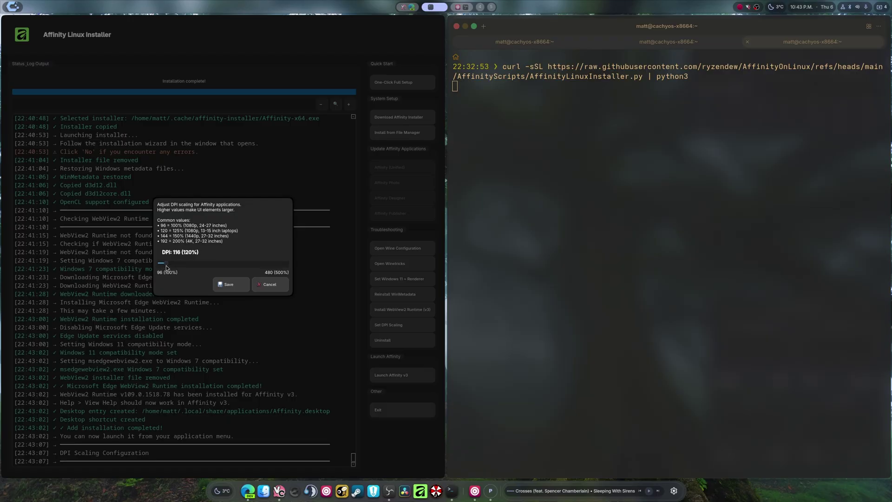
left_click(239, 289)
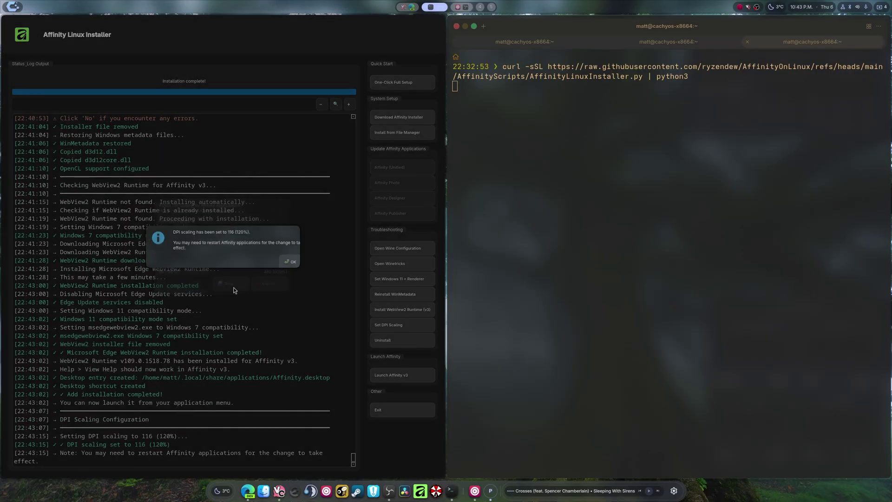
left_click(286, 261)
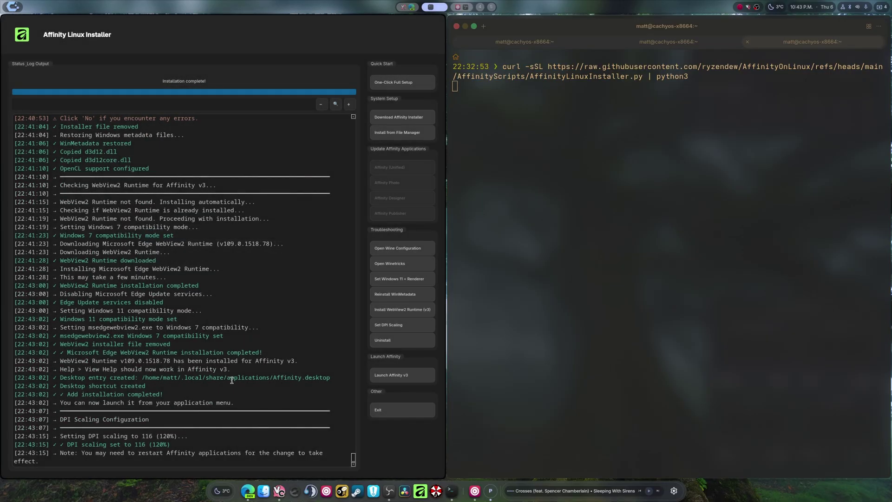
- Launch Affinity v3, dismiss the Welcome screen, and look through the Performance settings
left_click(398, 378)
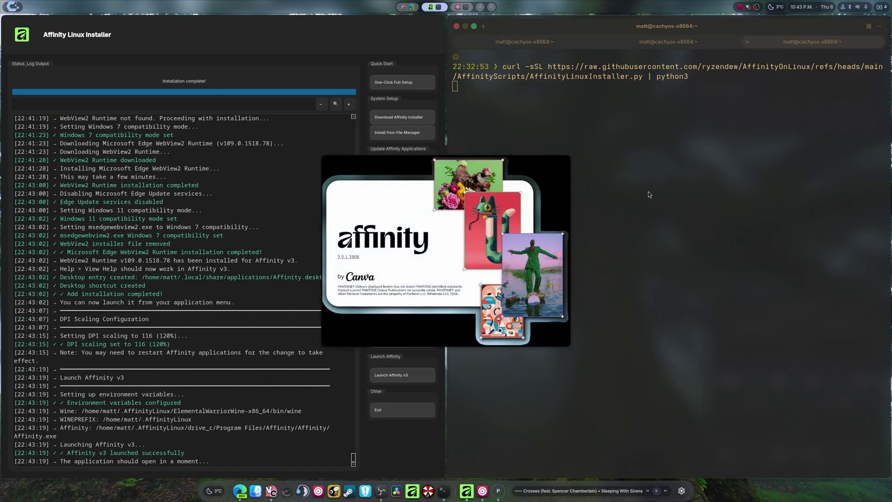
left_click(649, 192)
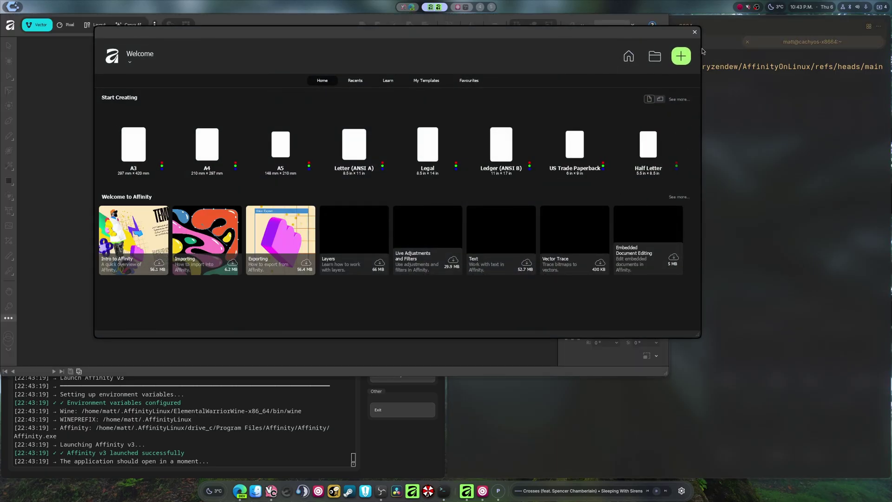
left_click(695, 32)
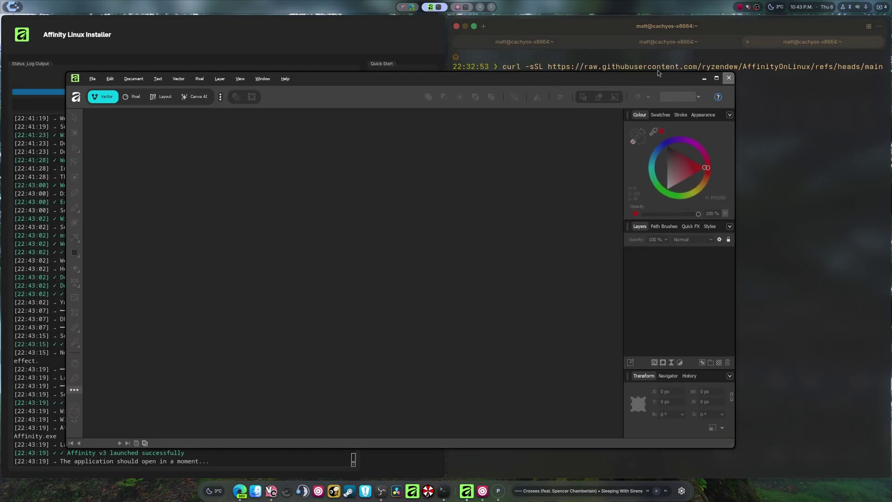
left_click(110, 78)
left_click(149, 232)
left_click(249, 188)
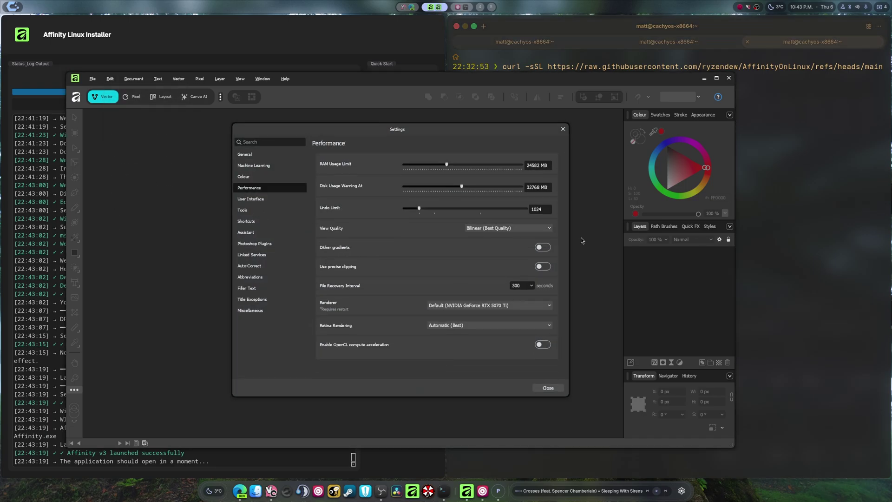
left_click(563, 130)
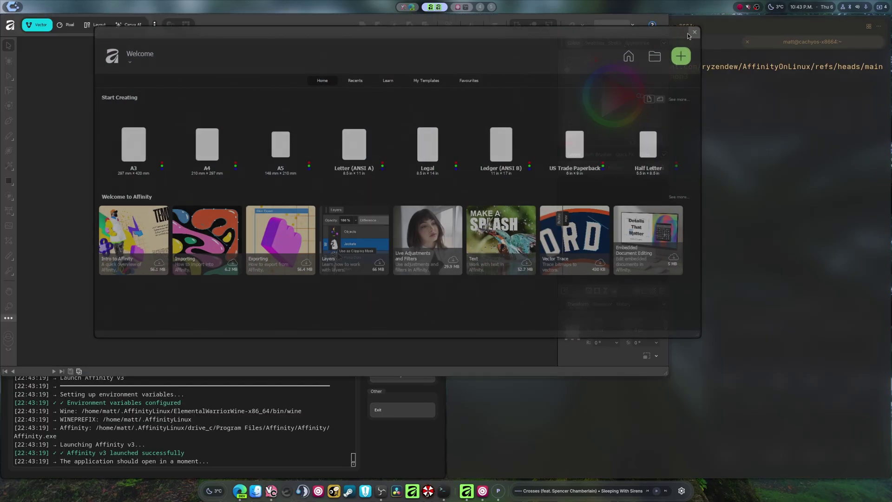
- Enable OpenCL compute acceleration for the GeForce RTX 5070 Ti, then quit Affinity
left_click(694, 32)
left_click(109, 68)
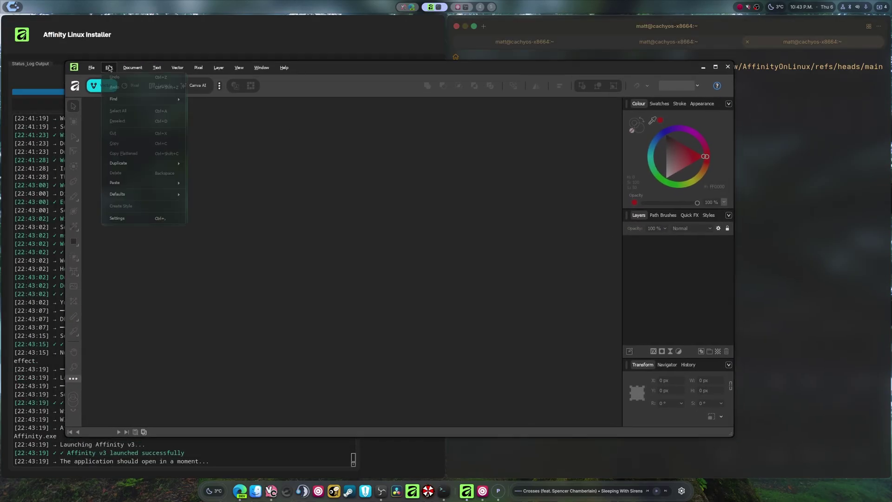
left_click(166, 217)
left_click(247, 177)
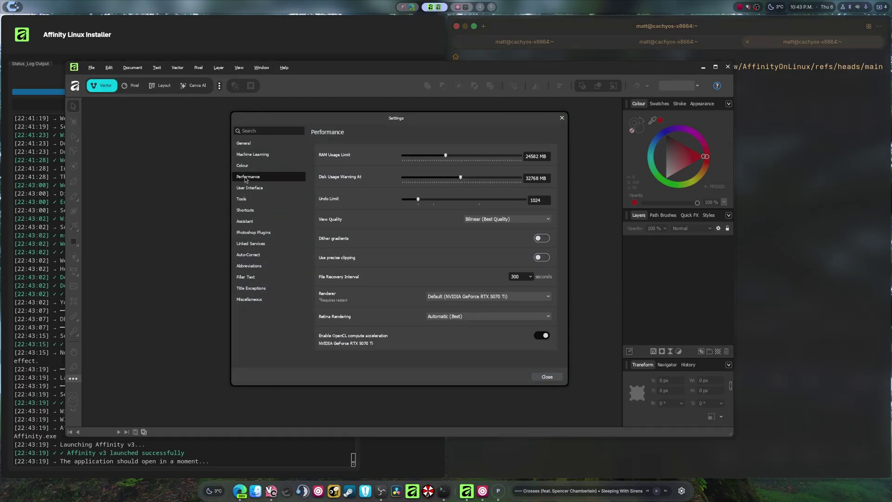
left_click(547, 377)
left_click(734, 80)
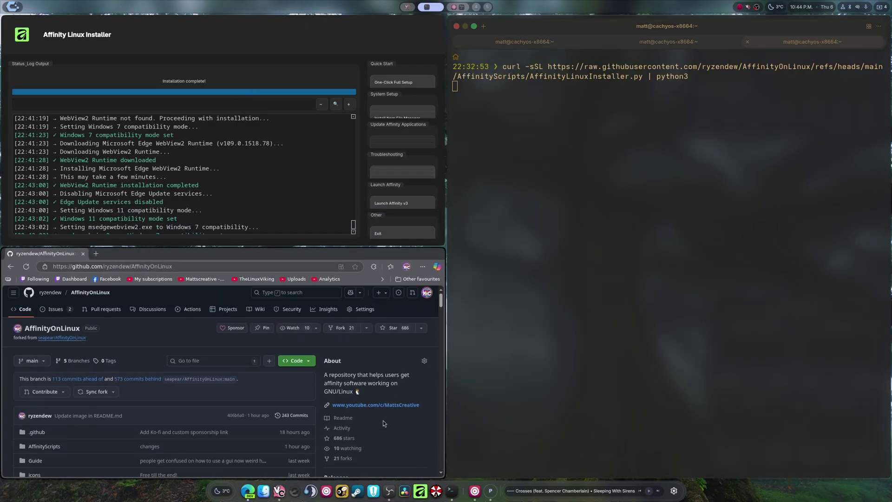
scroll(384, 423, "down", 5)
scroll(367, 391, "up", 2)
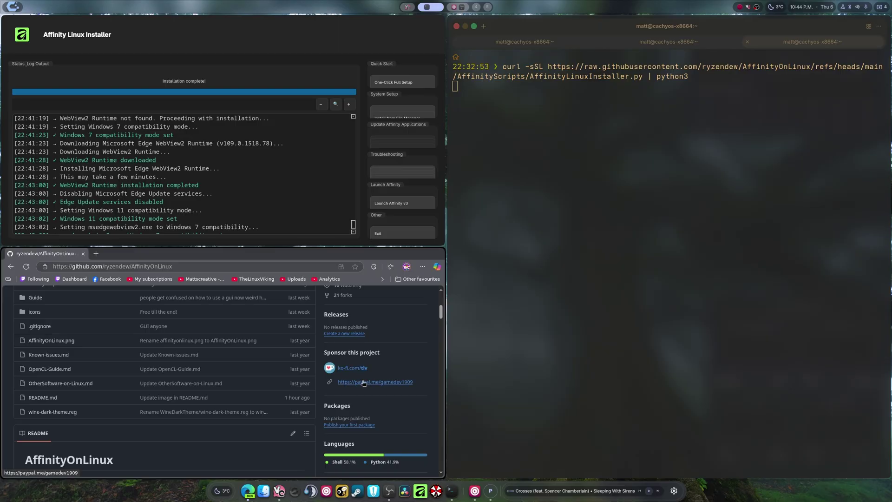
scroll(258, 409, "up", 3)
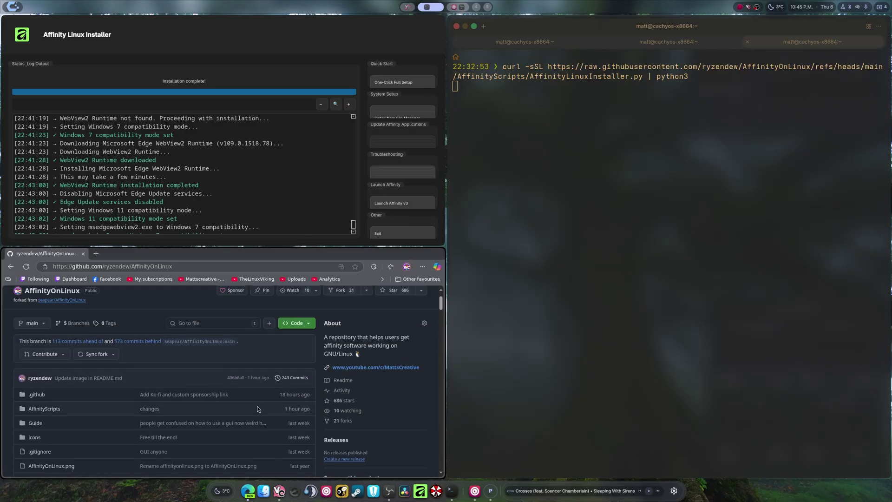
scroll(263, 406, "down", 3)
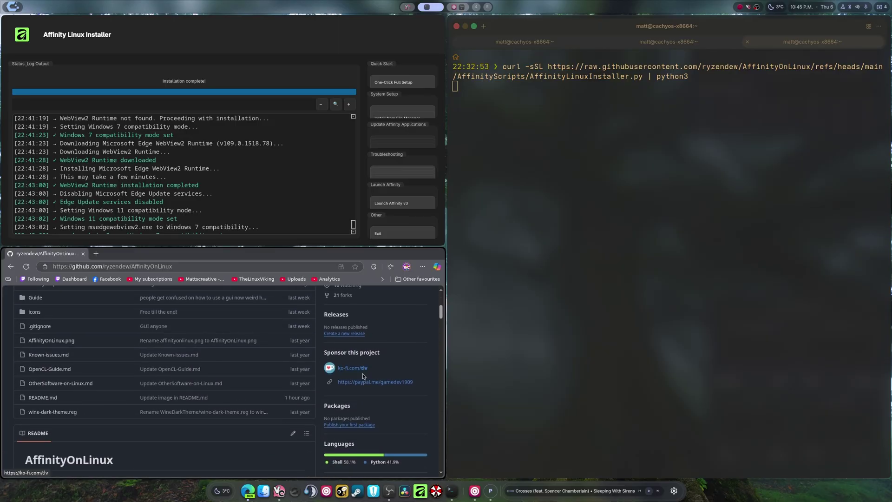
left_click(355, 368)
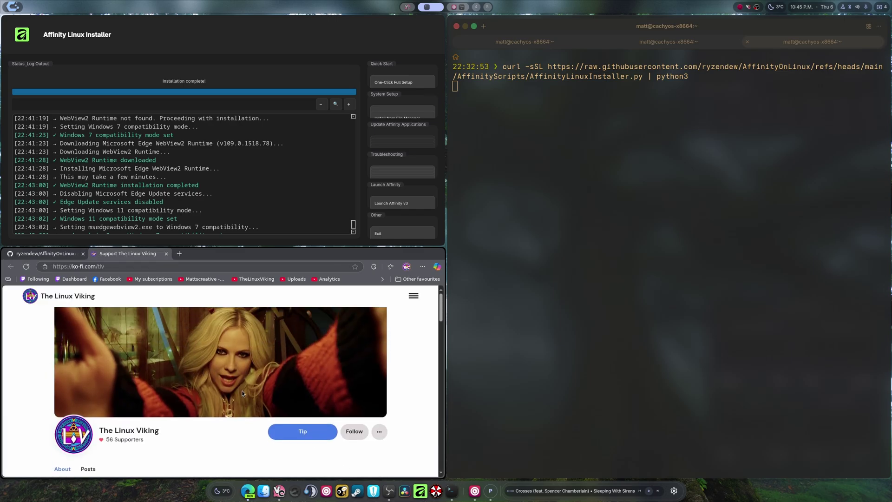
scroll(242, 393, "down", 4)
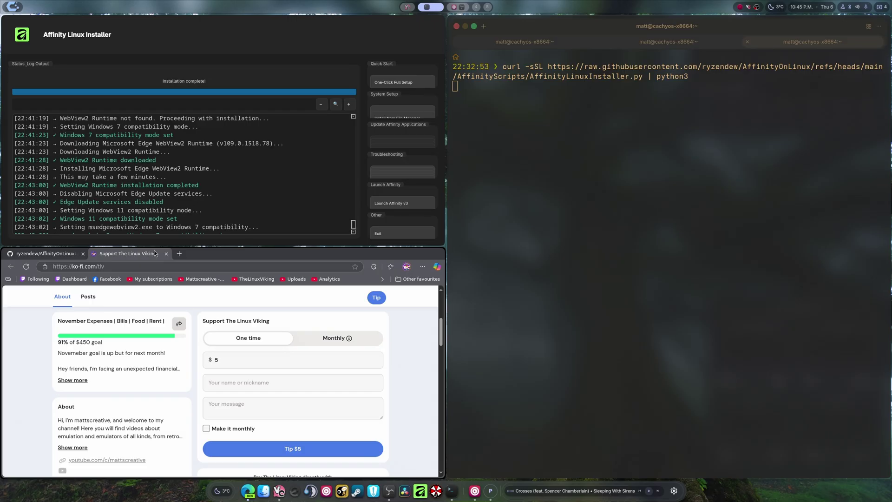
left_click(166, 254)
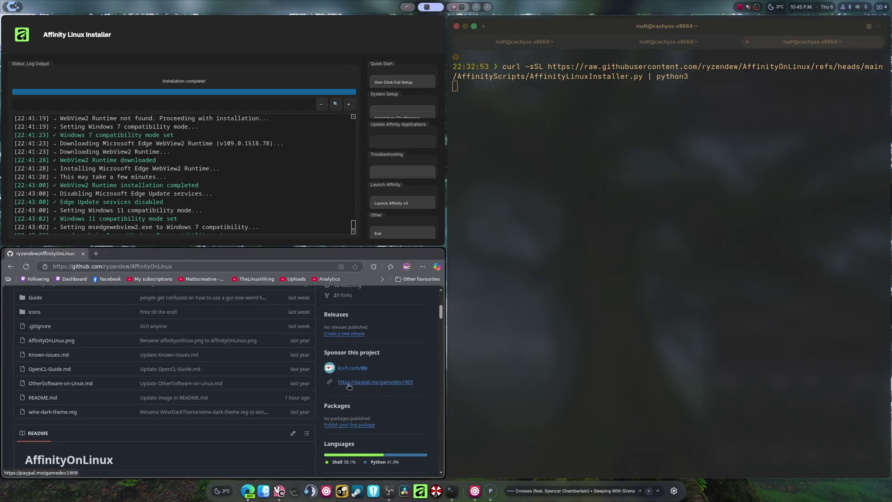
left_click(349, 383)
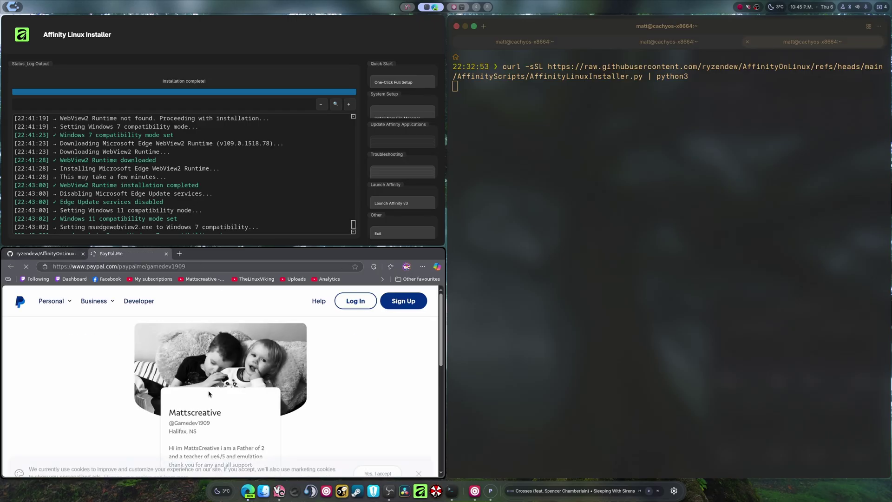
scroll(209, 394, "down", 1)
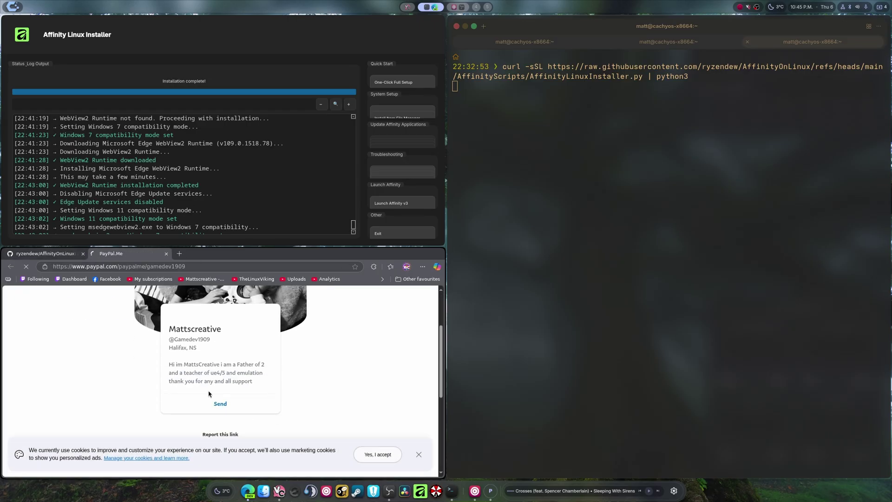
left_click(166, 254)
scroll(227, 372, "down", 15)
- Close the browser with Super+Q and bring the Affinity Linux Installer back into focus
left_click_drag(227, 372, 775, 403)
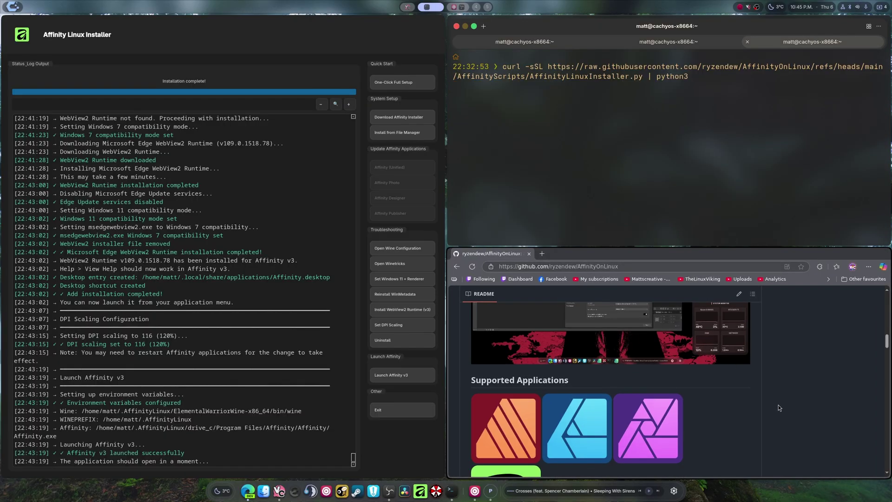
key("super+q")
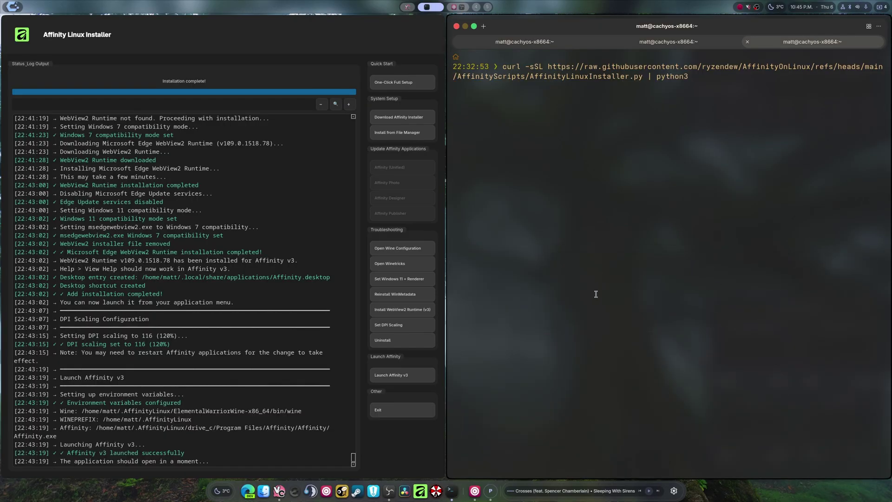
key("alt+Tab")
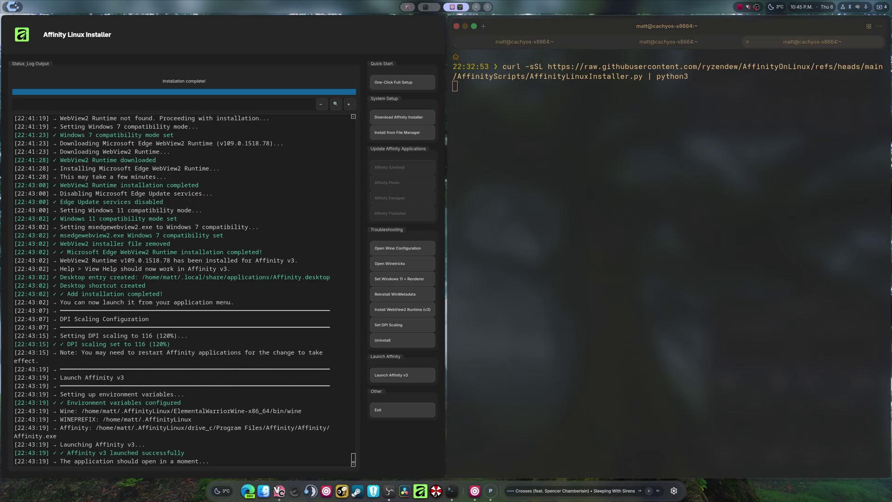